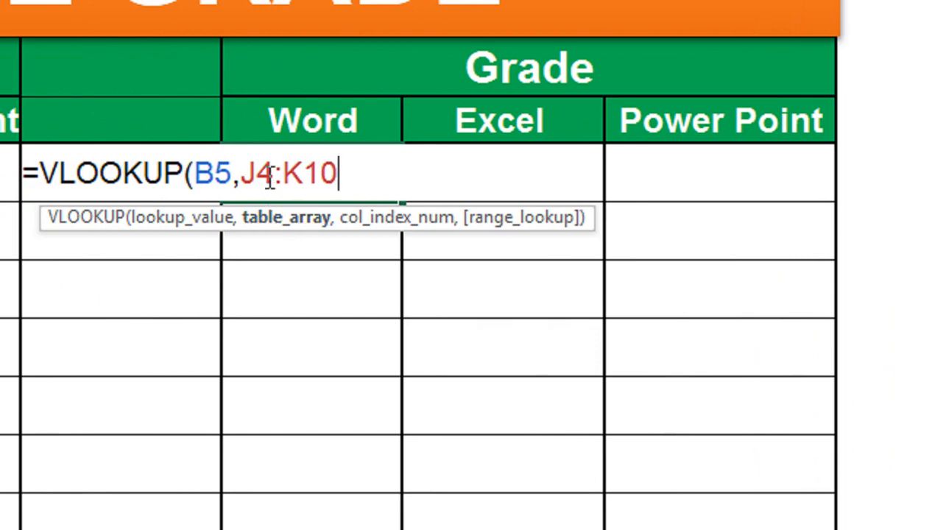
Complete F5's VLOOKUP formula with the absolute table range $J$4:$K$10, column index 2 and approximate match TRUE
{"action": "key", "text": "F4"}
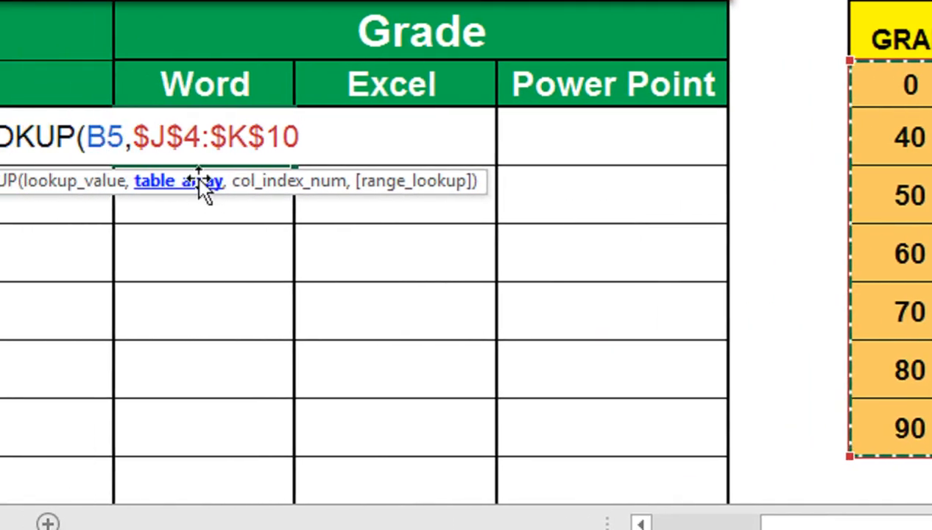
{"action": "type", "text": ","}
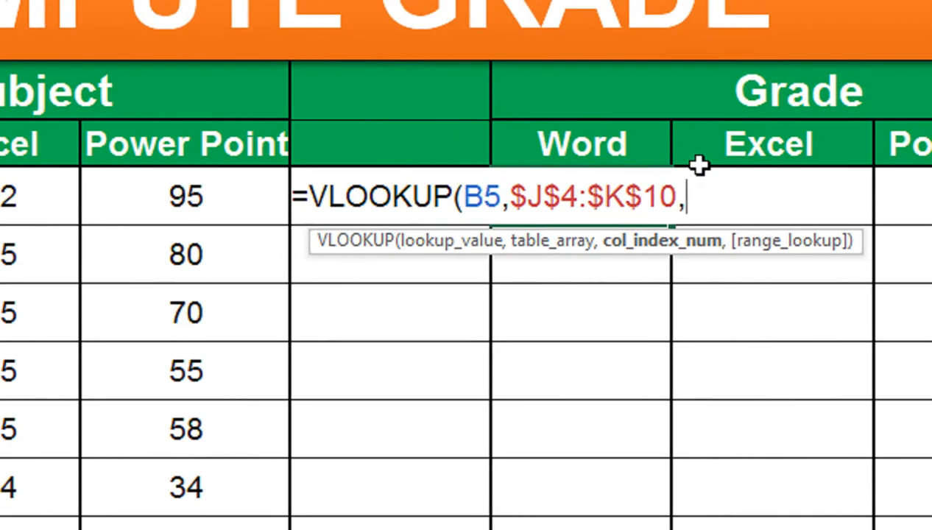
{"action": "type", "text": "2,"}
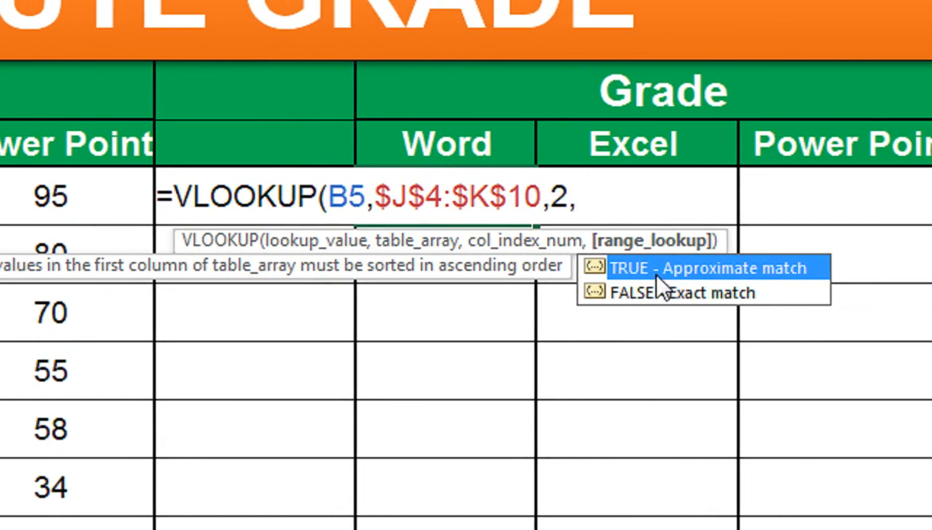
{"action": "double_click", "coordinate": [657, 275]}
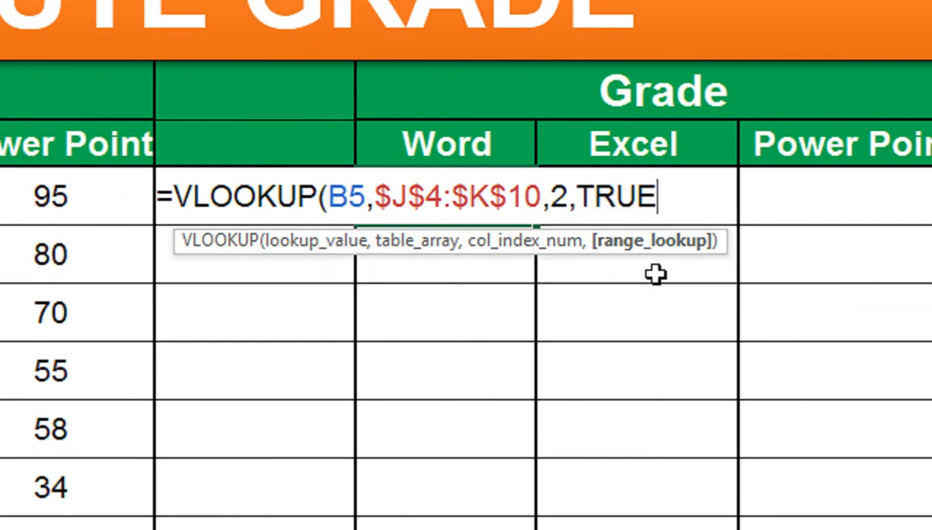
{"action": "type", "text": ")"}
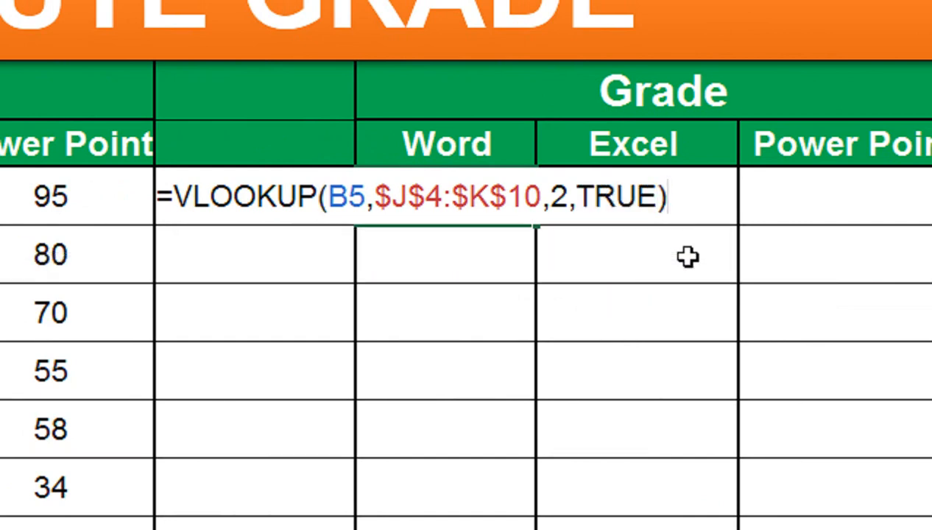
{"action": "key", "text": "Return"}
Fill the Word grade formula from F5 down through F11 for all listed students
{"action": "mouse_move", "coordinate": [63, 198]}
{"action": "left_mouse_down"}
{"action": "mouse_move", "coordinate": [27, 194]}
{"action": "mouse_move", "coordinate": [46, 194]}
{"action": "left_mouse_up"}
{"action": "left_click", "coordinate": [441, 194]}
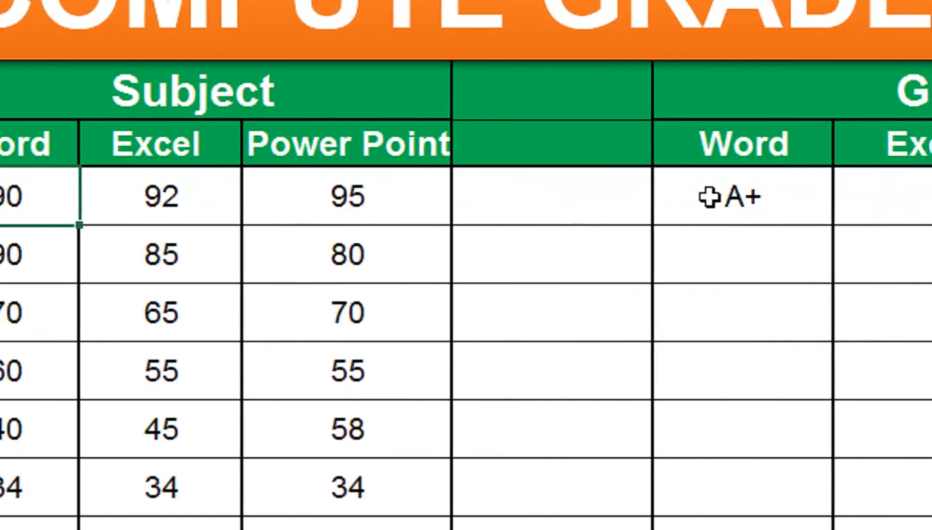
{"action": "left_click", "coordinate": [818, 215]}
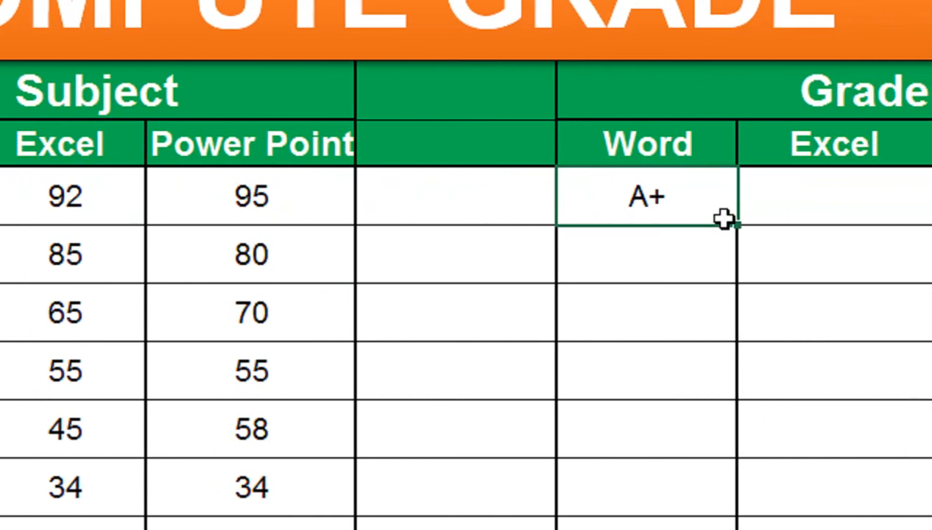
{"action": "left_click_drag", "start_coordinate": [700, 222], "coordinate": [678, 300]}
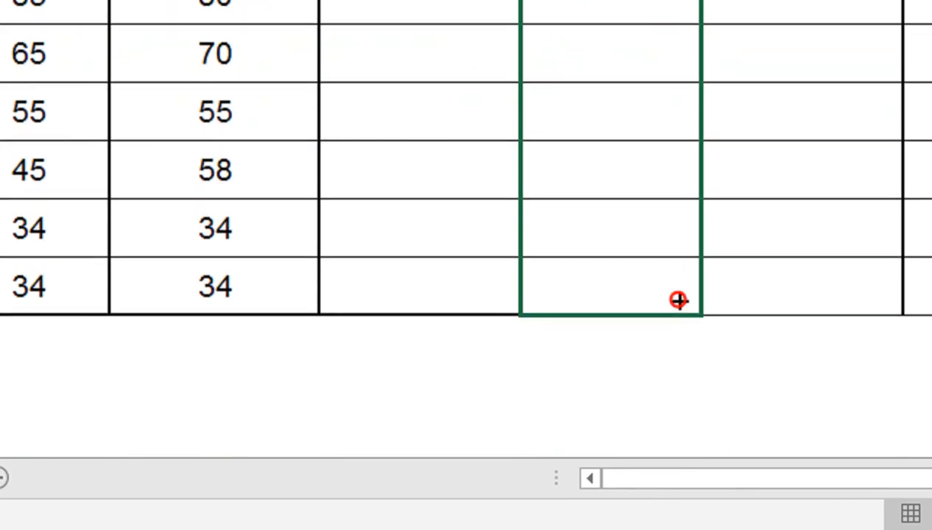
{"action": "scroll", "coordinate": [691, 219], "scroll_direction": "up", "scroll_amount": 2}
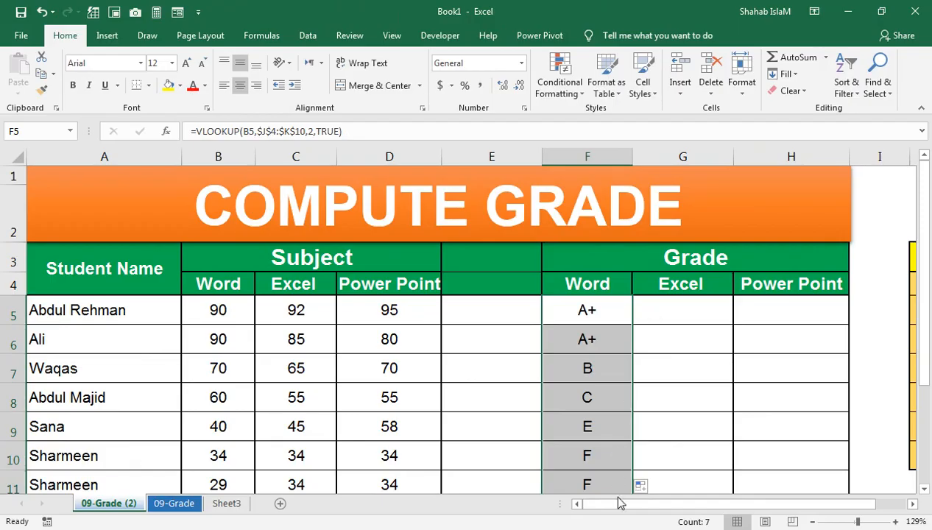
Extend the selection across the Excel and Power Point grade columns and fill the formulas right through column H
{"action": "key", "text": "shift+Right"}
{"action": "key", "text": "shift+Right"}
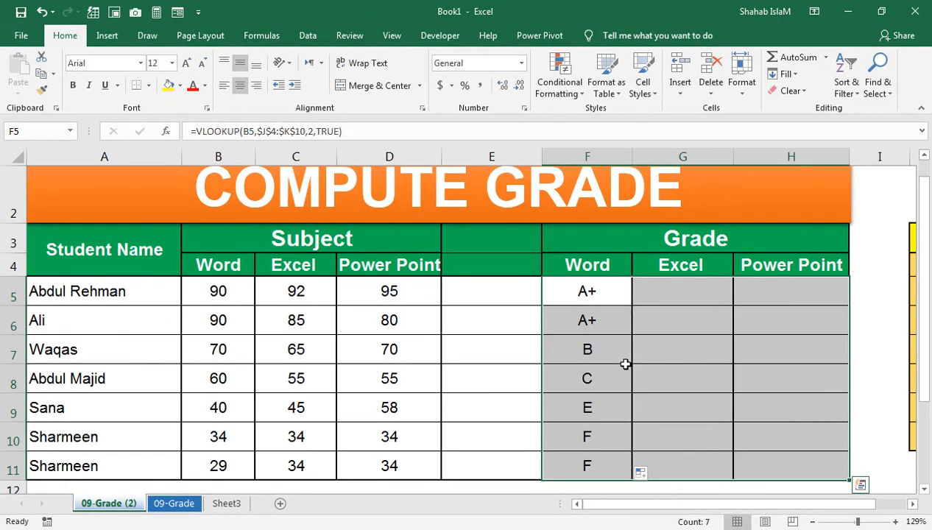
{"action": "key", "text": "ctrl+r"}
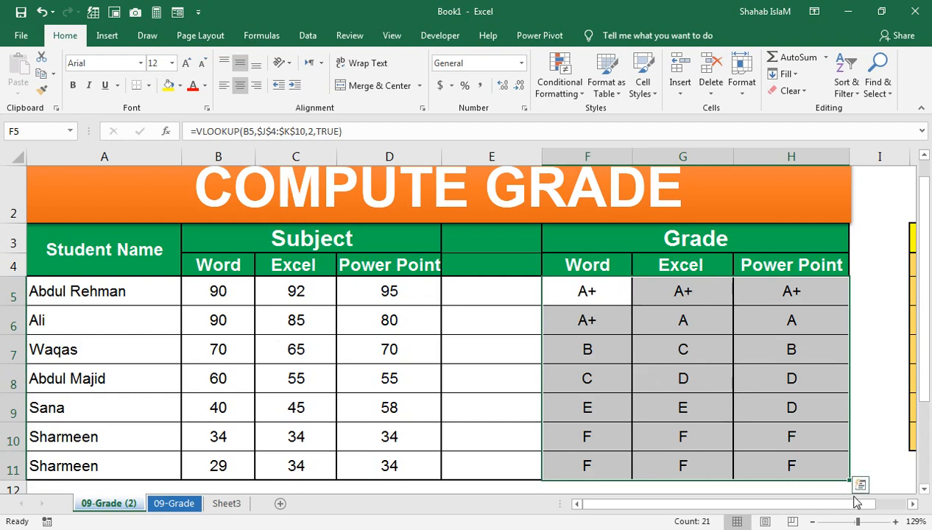
{"action": "left_click", "coordinate": [913, 505]}
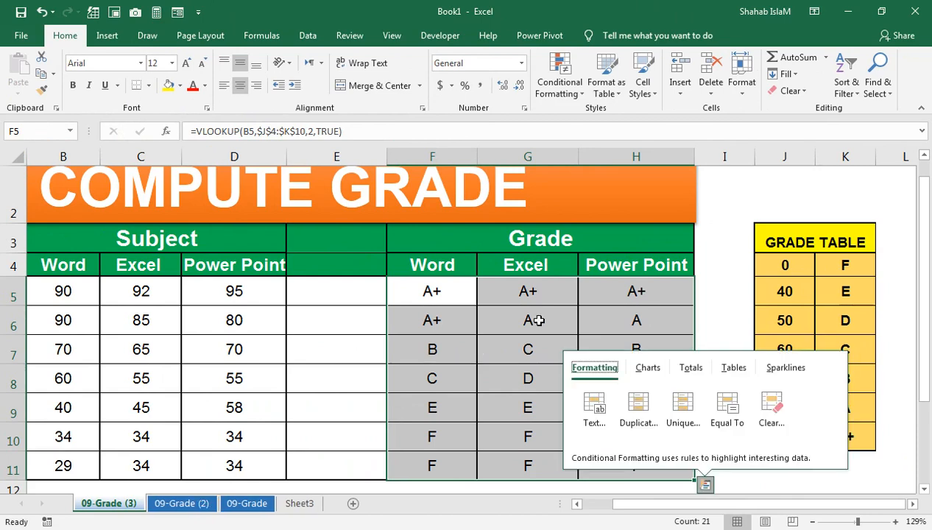
Clear all the grade formulas from F5:H11 on the 09-Grade (3) sheet
{"action": "left_click", "coordinate": [515, 349]}
{"action": "left_click_drag", "start_coordinate": [424, 292], "coordinate": [617, 466]}
{"action": "key", "text": "Delete"}
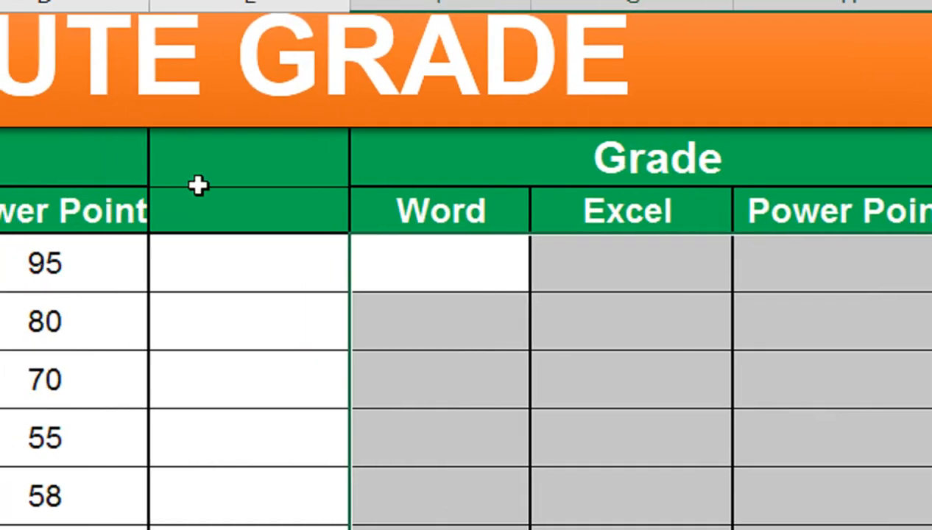
Start an IF formula in F5 with the logical test B5>=$J$10, using an absolute reference for the threshold
{"action": "left_click", "coordinate": [473, 293]}
{"action": "double_click", "coordinate": [521, 269]}
{"action": "type", "text": "=IF"}
{"action": "key", "text": "Tab"}
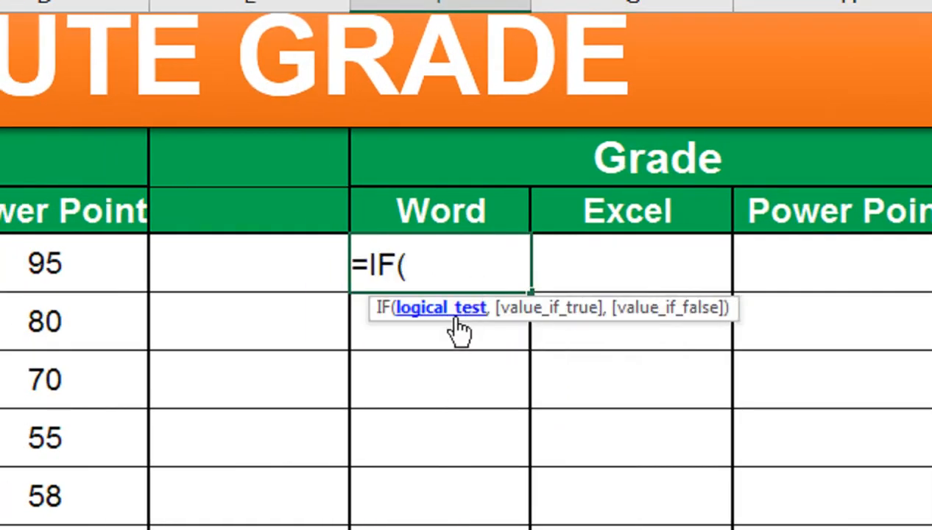
{"action": "left_click", "coordinate": [176, 266]}
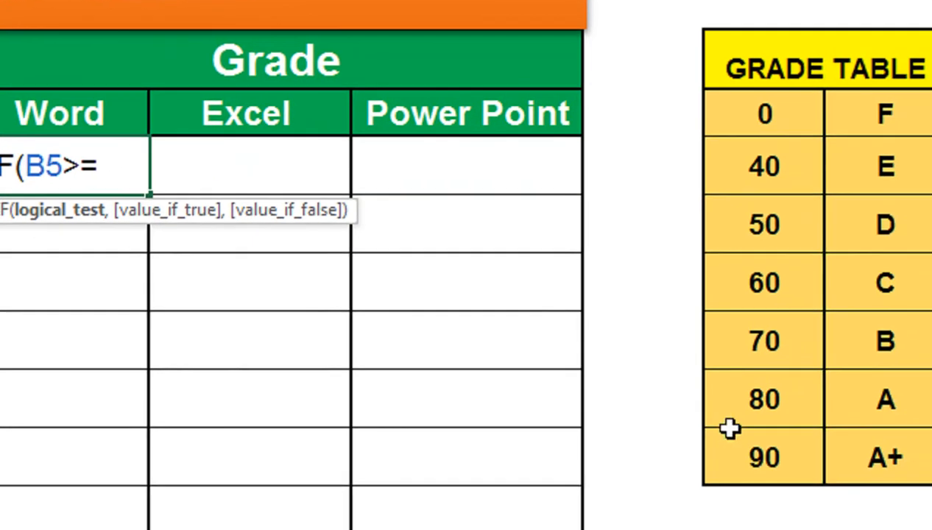
{"action": "left_click", "coordinate": [698, 399]}
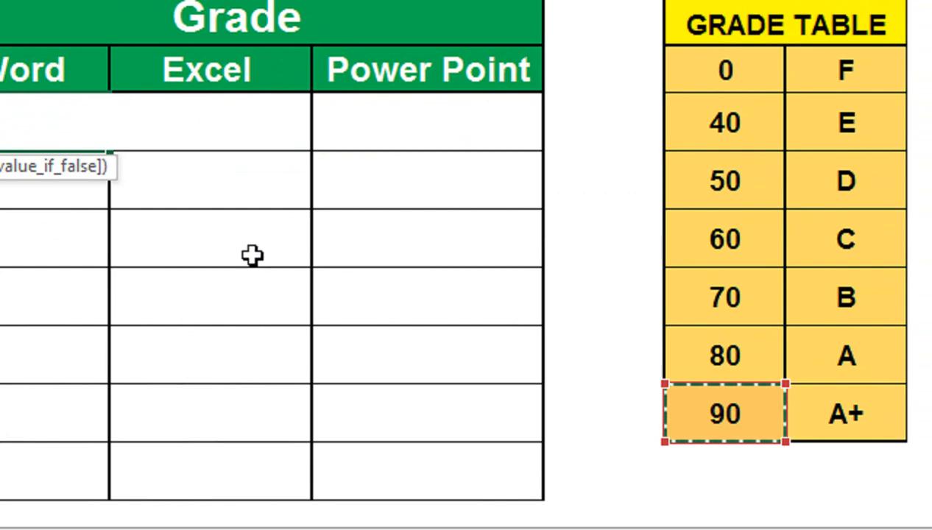
{"action": "key", "text": "F4"}
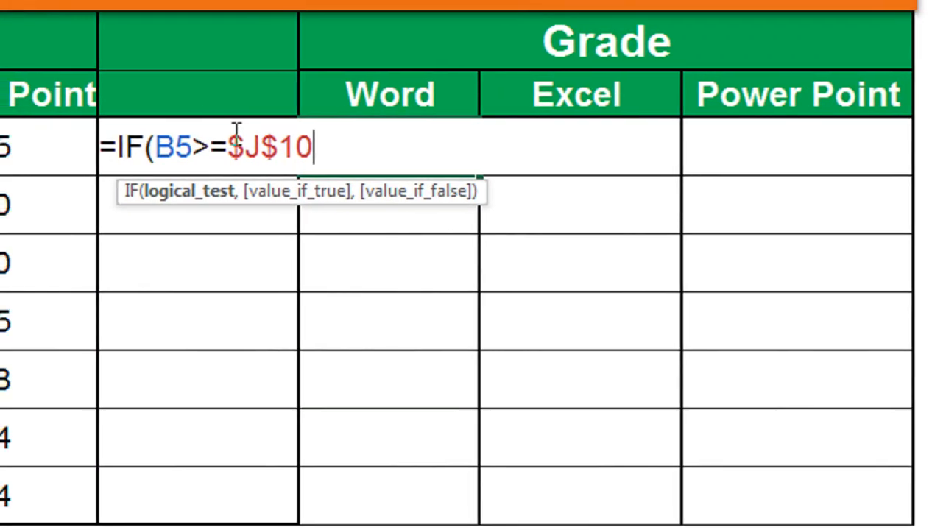
Set the IF's value-if-true argument to the absolute reference $K$10 and continue to the value-if-false argument
{"action": "type", "text": ","}
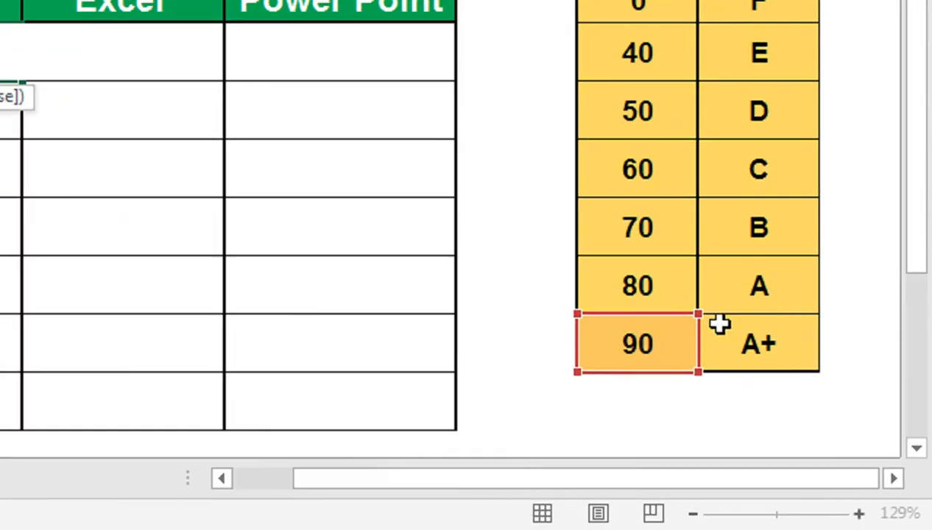
{"action": "left_click", "coordinate": [723, 325]}
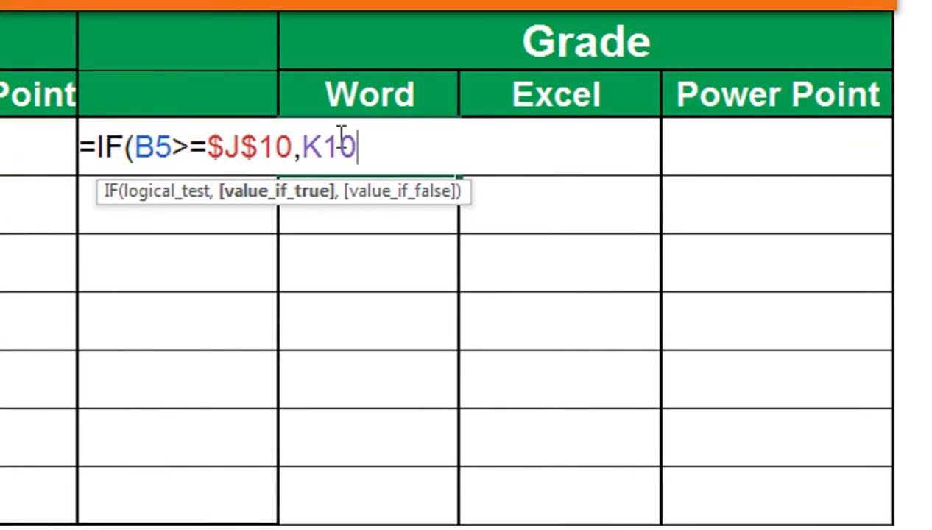
{"action": "key", "text": "F4"}
{"action": "type", "text": ",$K$10,"}
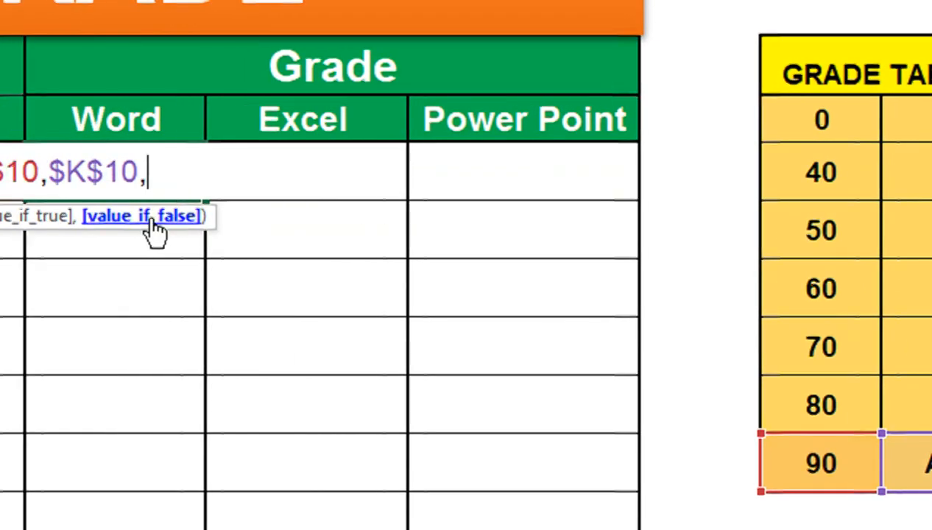
Copy the segment IF(B5>=$J$10,$K$10, and paste it six times at the formula's end to build nested IFs
{"action": "left_click_drag", "start_coordinate": [53, 127], "coordinate": [45, 127]}
{"action": "mouse_move", "coordinate": [228, 170]}
{"action": "left_mouse_down"}
{"action": "mouse_move", "coordinate": [152, 171]}
{"action": "mouse_move", "coordinate": [235, 160]}
{"action": "left_mouse_up"}
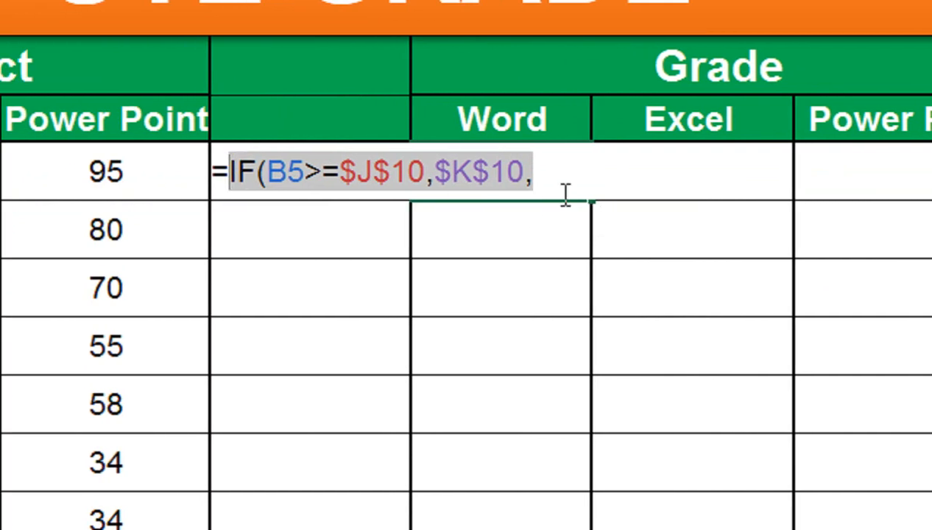
{"action": "left_click", "coordinate": [586, 174]}
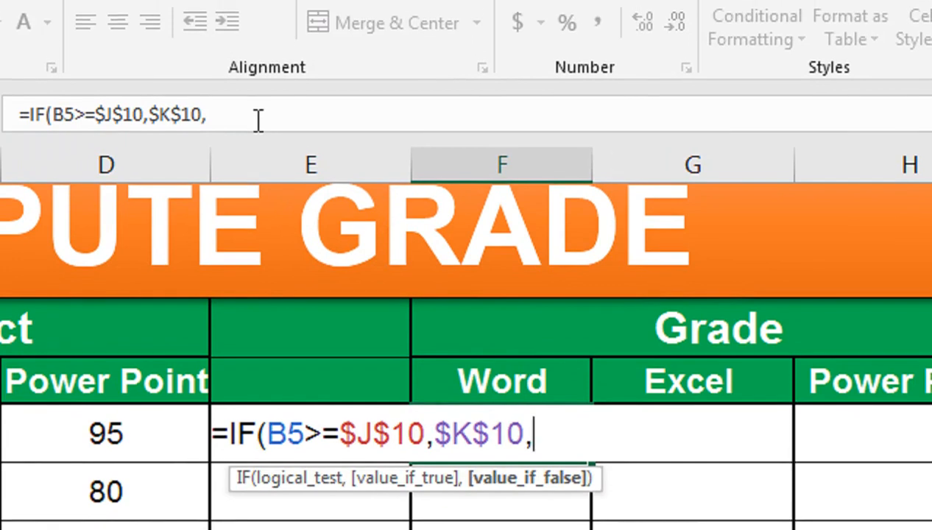
{"action": "left_click", "coordinate": [256, 133]}
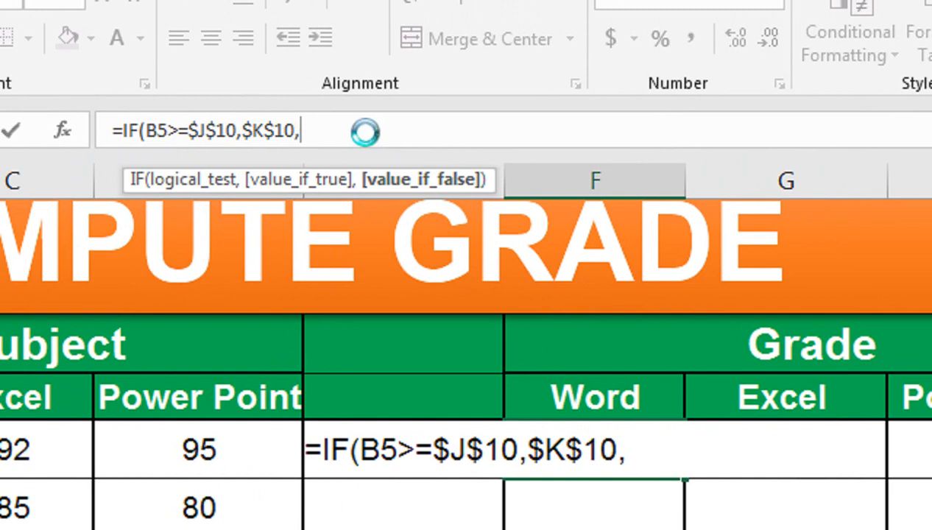
{"action": "key", "text": "ctrl+v"}
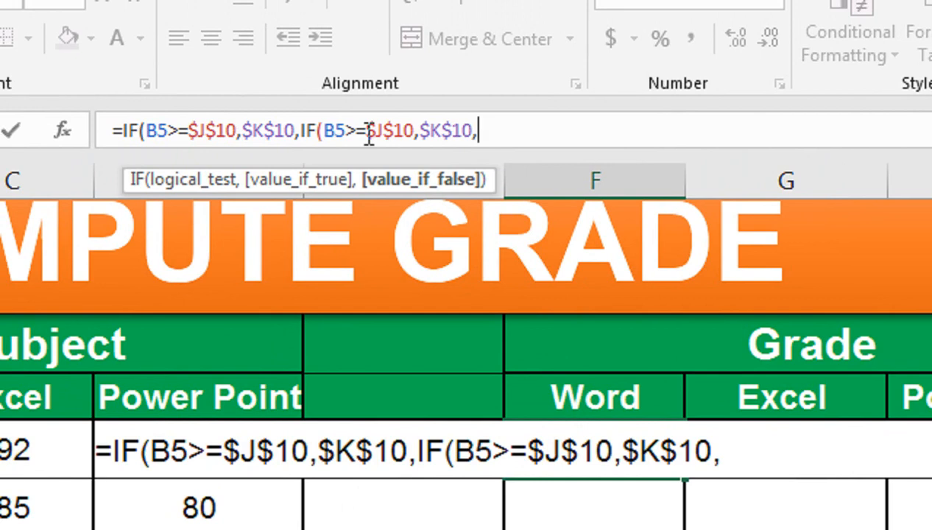
{"action": "key", "text": "ctrl+v"}
{"action": "key", "text": "ctrl+v"}
{"action": "key", "text": "ctrl+v"}
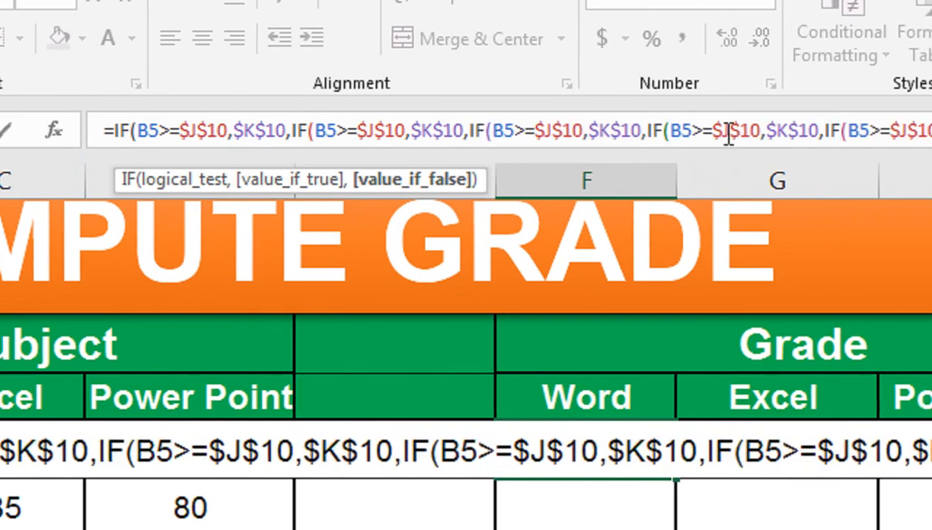
{"action": "key", "text": "ctrl+v"}
{"action": "key", "text": "ctrl+v"}
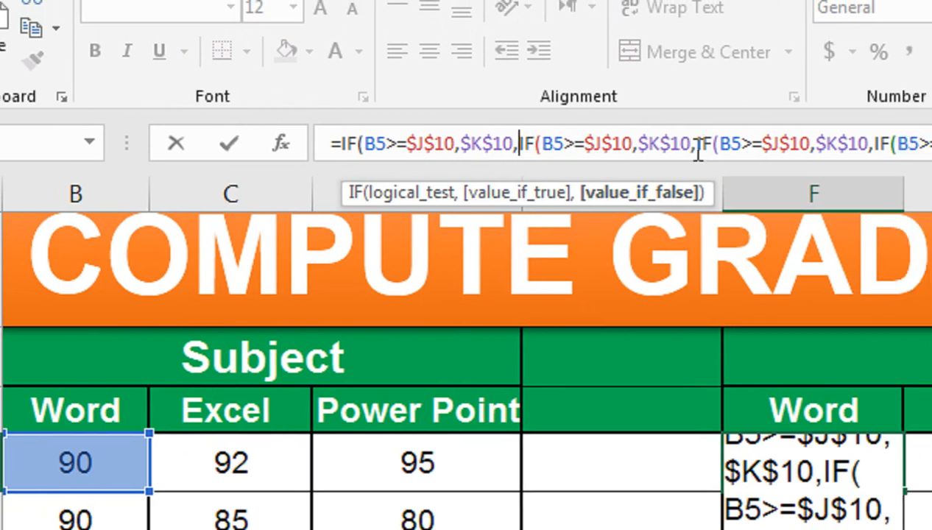
In the second IF of F5's formula, change the threshold reference to $J$9 and the returned grade reference to $K$9
{"action": "left_click", "coordinate": [729, 145]}
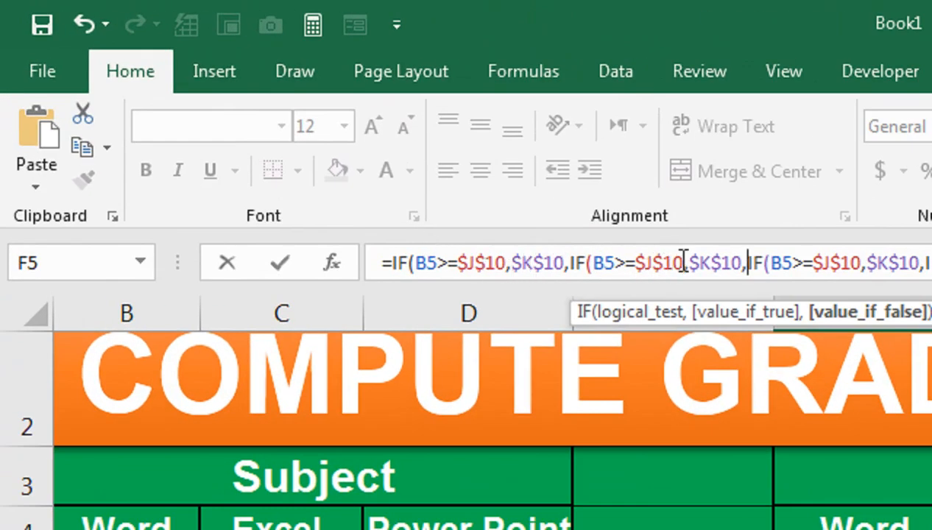
{"action": "left_click_drag", "start_coordinate": [683, 261], "coordinate": [639, 262]}
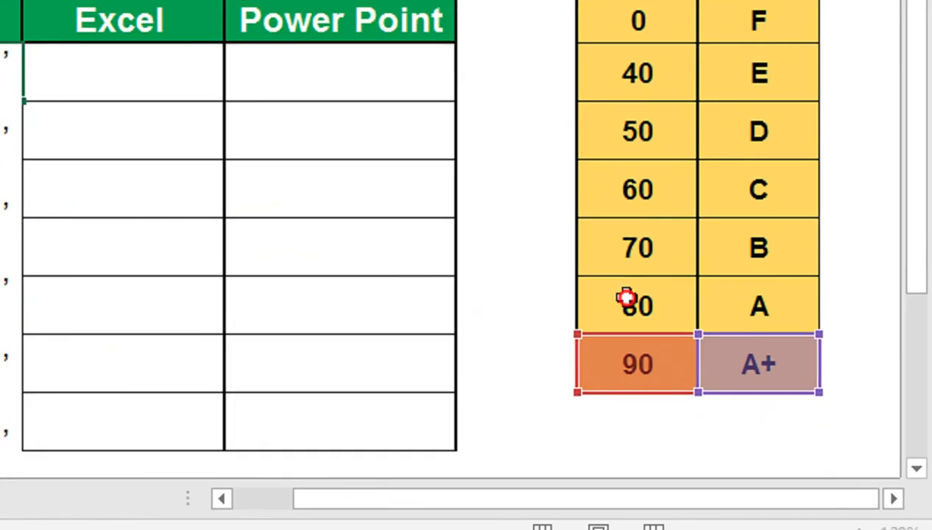
{"action": "left_click", "coordinate": [778, 403]}
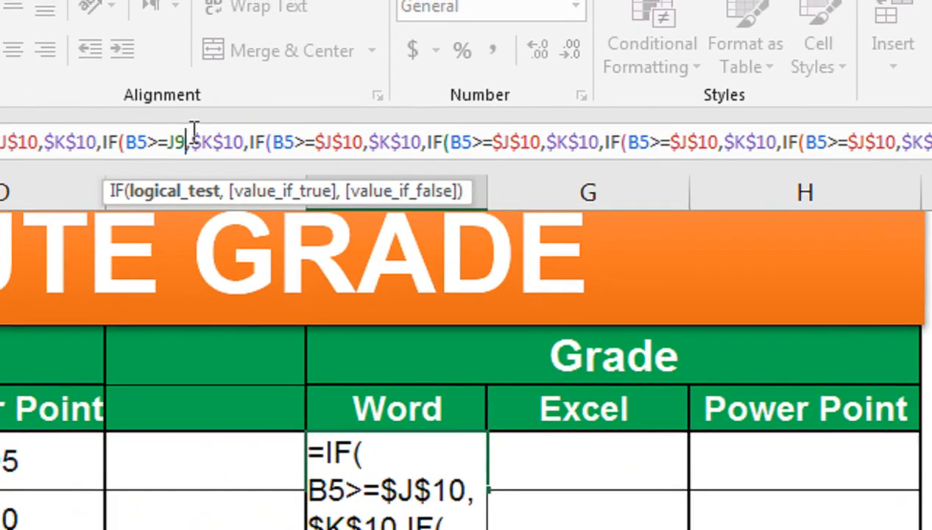
{"action": "key", "text": "F4"}
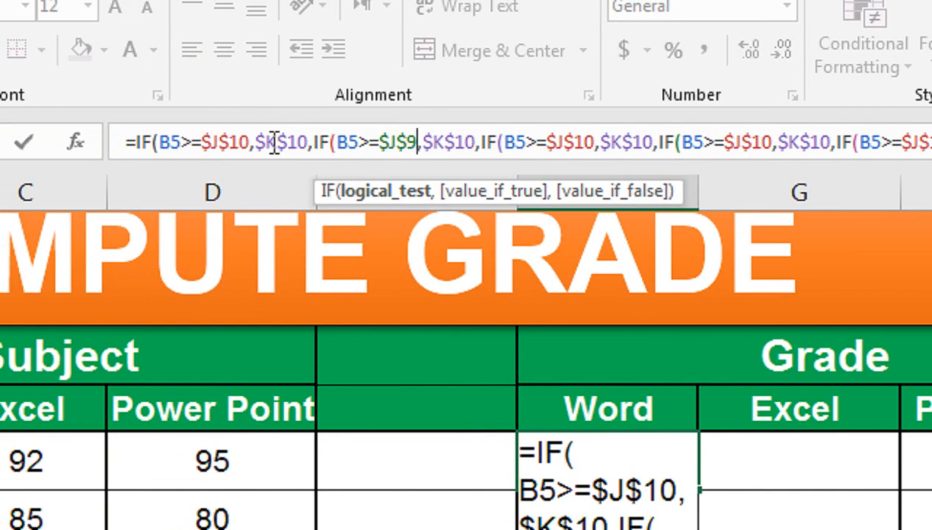
{"action": "left_click", "coordinate": [475, 145]}
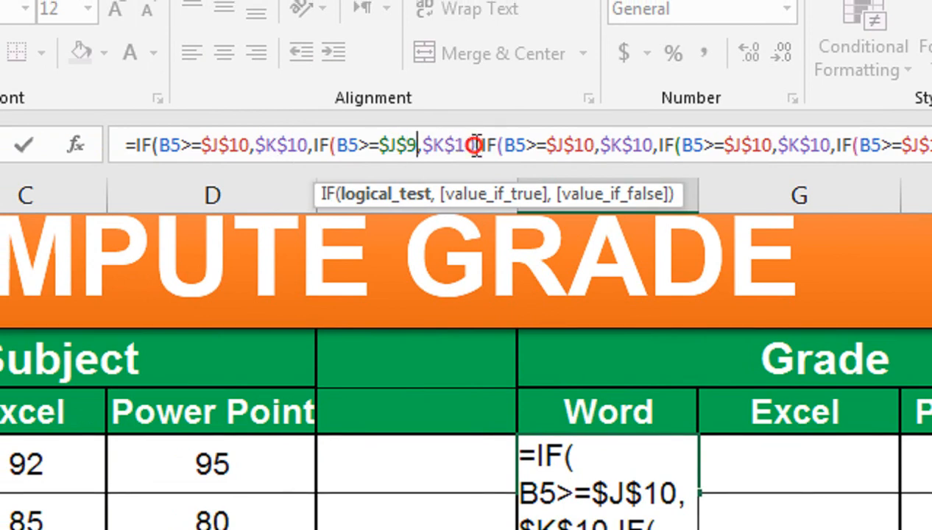
{"action": "key", "text": "BackSpace"}
{"action": "key", "text": "BackSpace"}
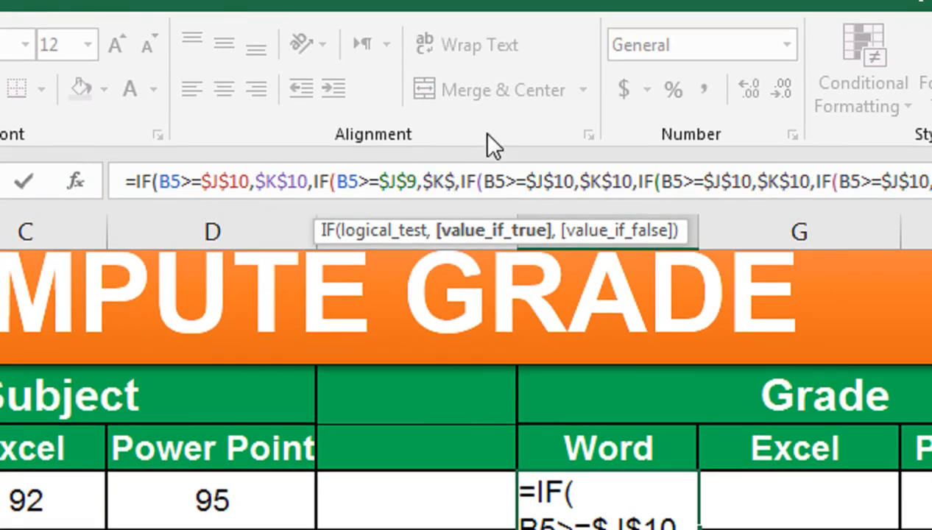
{"action": "type", "text": "9"}
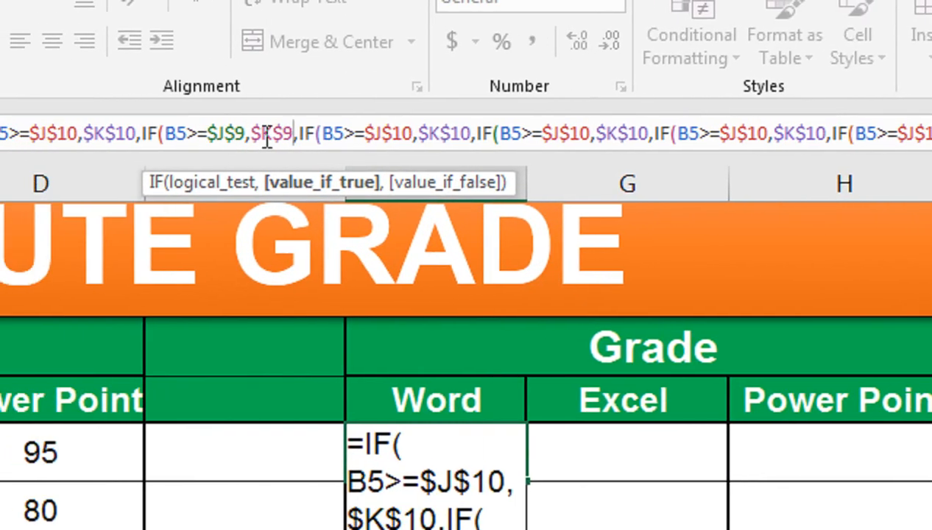
In the third IF of F5's formula, change the threshold reference to $J$8 and the returned grade reference to $K$8
{"action": "left_click", "coordinate": [413, 134]}
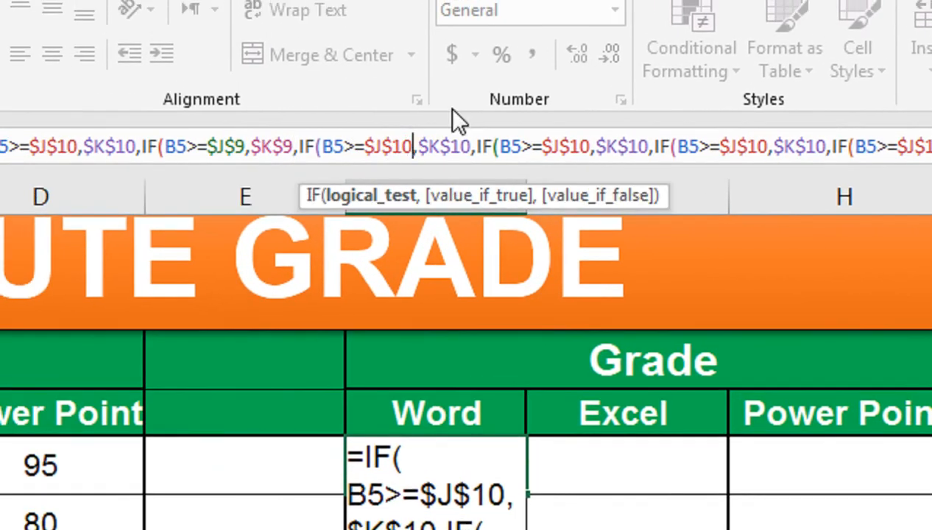
{"action": "key", "text": "BackSpace"}
{"action": "key", "text": "BackSpace"}
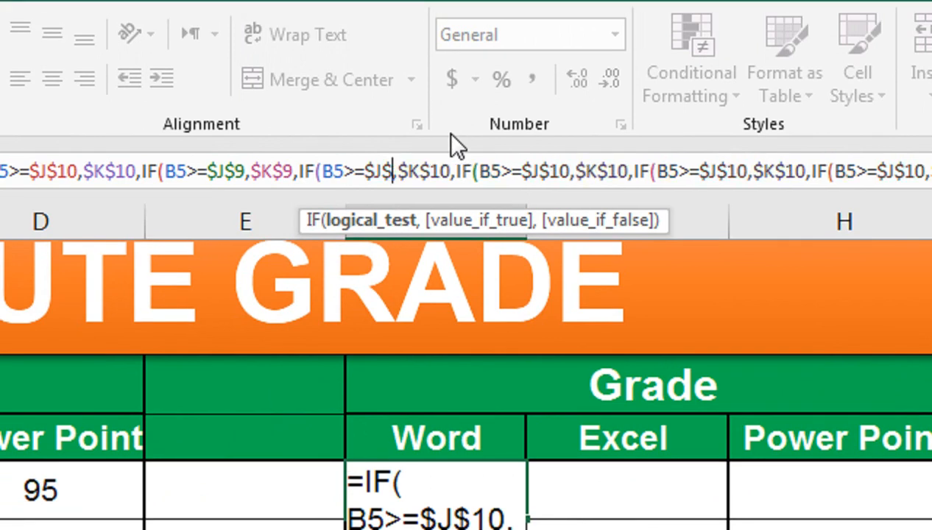
{"action": "type", "text": "8"}
{"action": "left_click", "coordinate": [462, 165]}
{"action": "key", "text": "BackSpace"}
{"action": "key", "text": "BackSpace"}
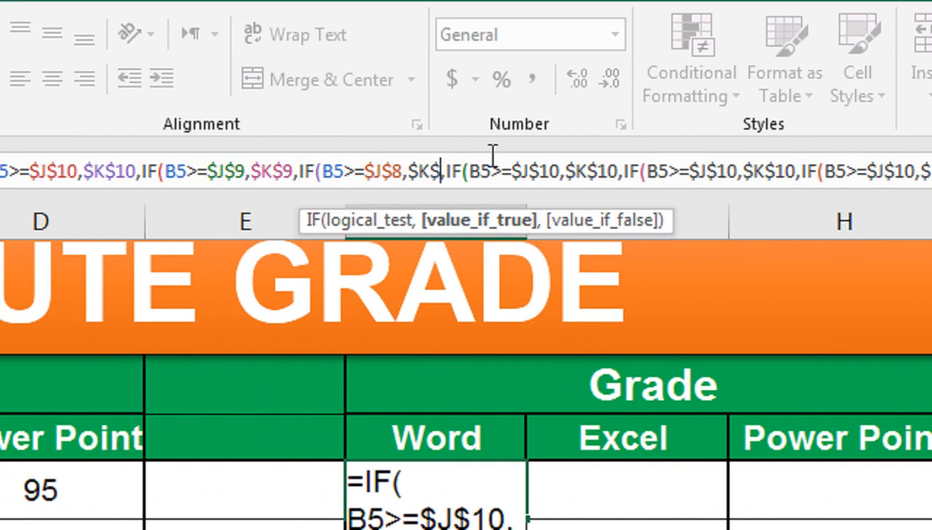
{"action": "type", "text": "8"}
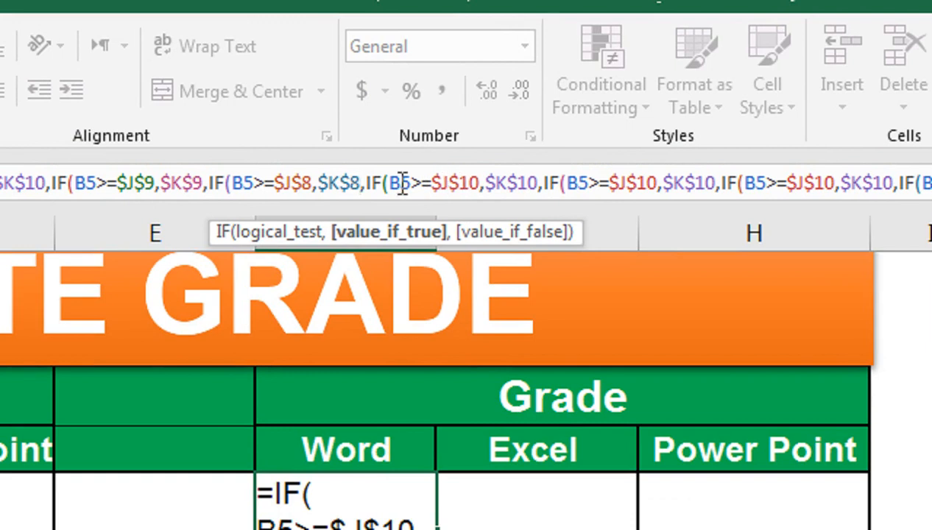
In the fourth IF of F5's formula, change the threshold reference to $J$7 and the returned grade reference to $K$7
{"action": "left_click", "coordinate": [479, 183]}
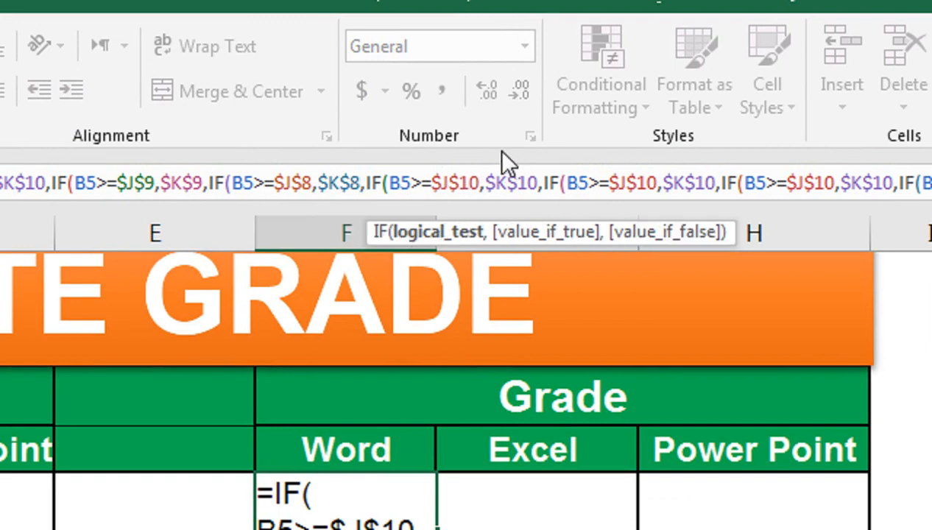
{"action": "key", "text": "BackSpace"}
{"action": "key", "text": "BackSpace"}
{"action": "type", "text": "7"}
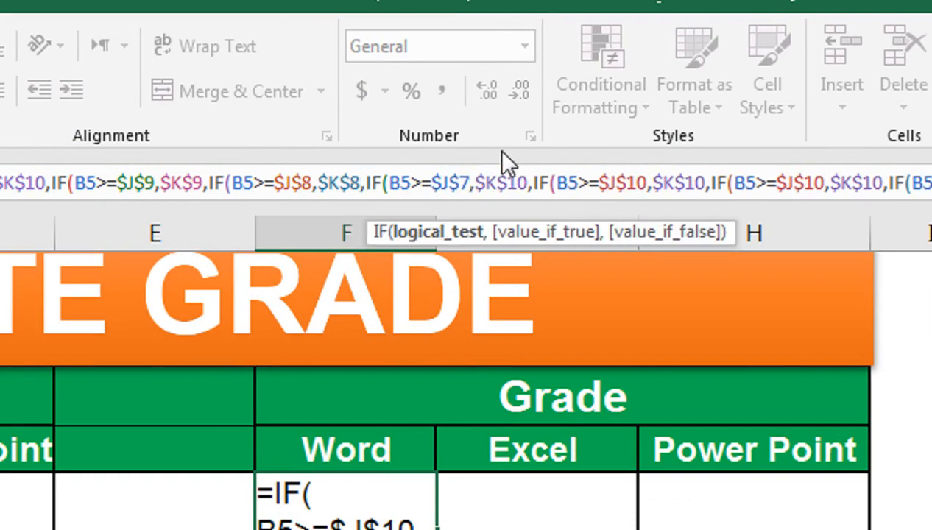
{"action": "left_click", "coordinate": [530, 183]}
{"action": "key", "text": "BackSpace"}
{"action": "key", "text": "BackSpace"}
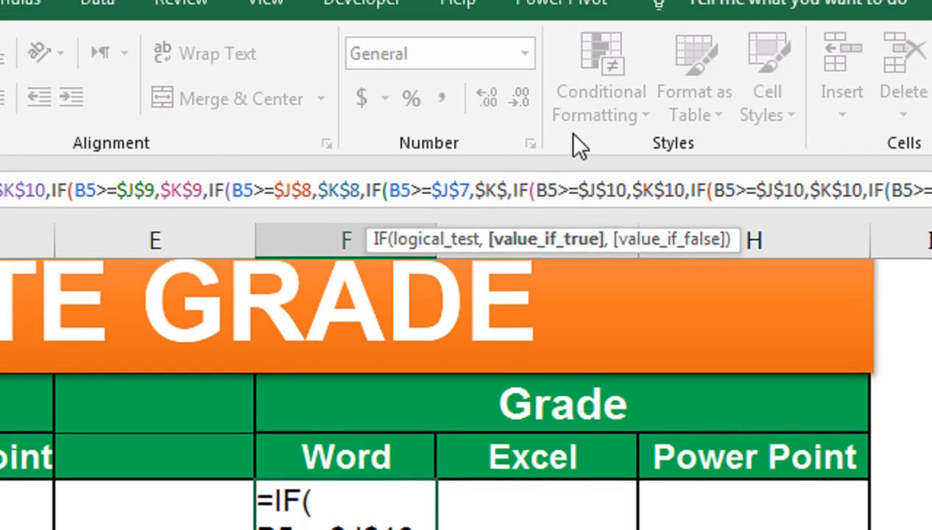
{"action": "type", "text": "7"}
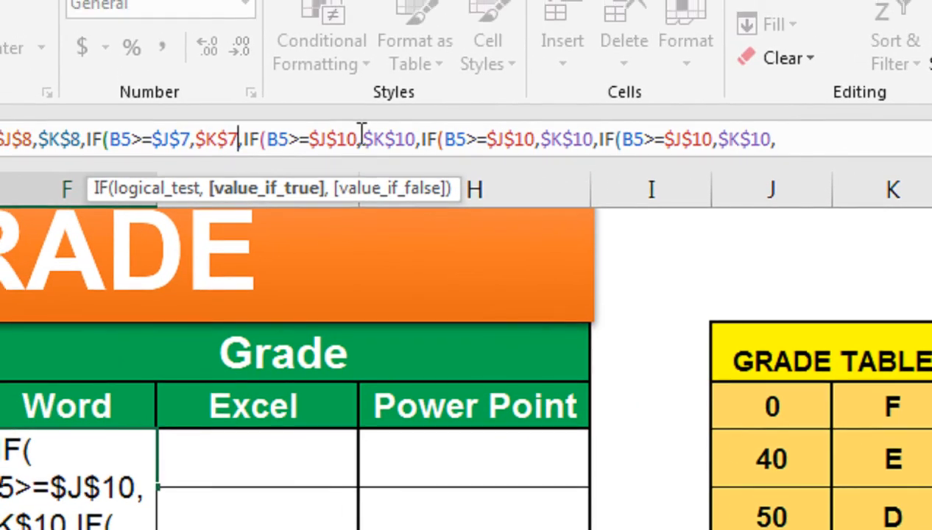
In the fifth IF of F5's formula, change the threshold reference to $J$6 and the returned grade reference to $K$6
{"action": "left_click", "coordinate": [361, 138]}
{"action": "key", "text": "BackSpace"}
{"action": "key", "text": "BackSpace"}
{"action": "type", "text": "6"}
{"action": "left_click", "coordinate": [404, 190]}
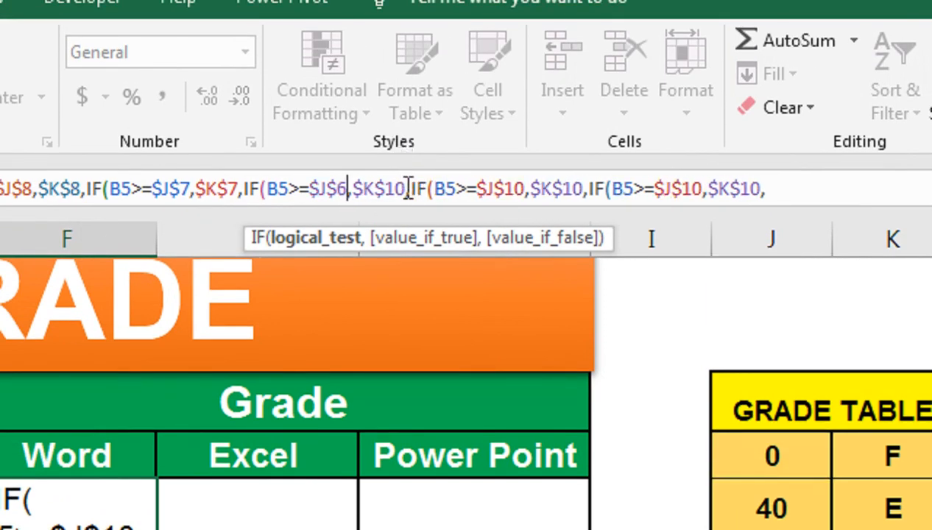
{"action": "key", "text": "BackSpace"}
{"action": "key", "text": "BackSpace"}
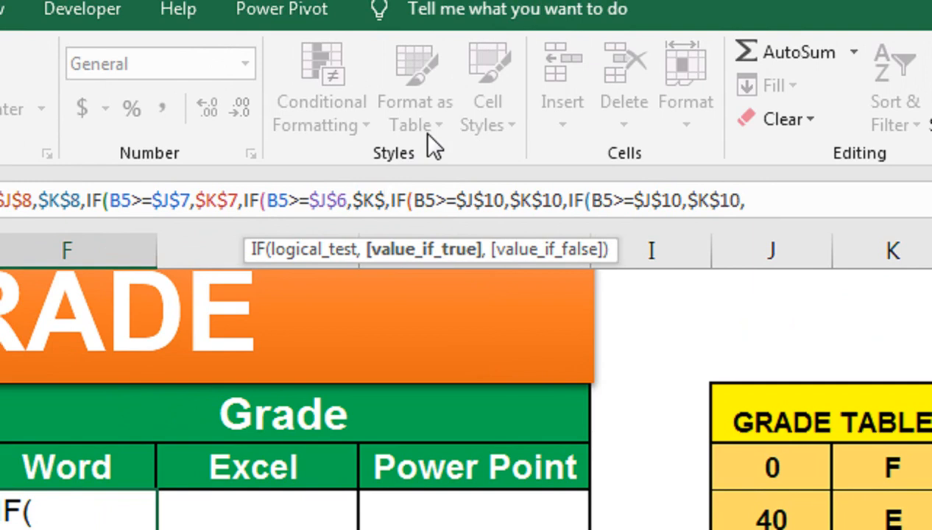
{"action": "type", "text": "6"}
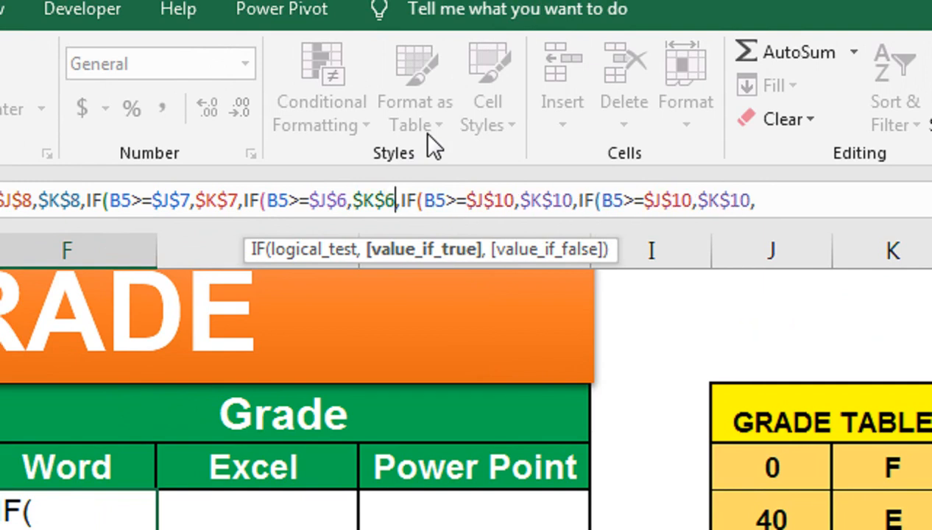
In the sixth IF of F5's formula, change the threshold reference to $J$5 and the returned grade reference to $K$5
{"action": "left_click", "coordinate": [517, 200]}
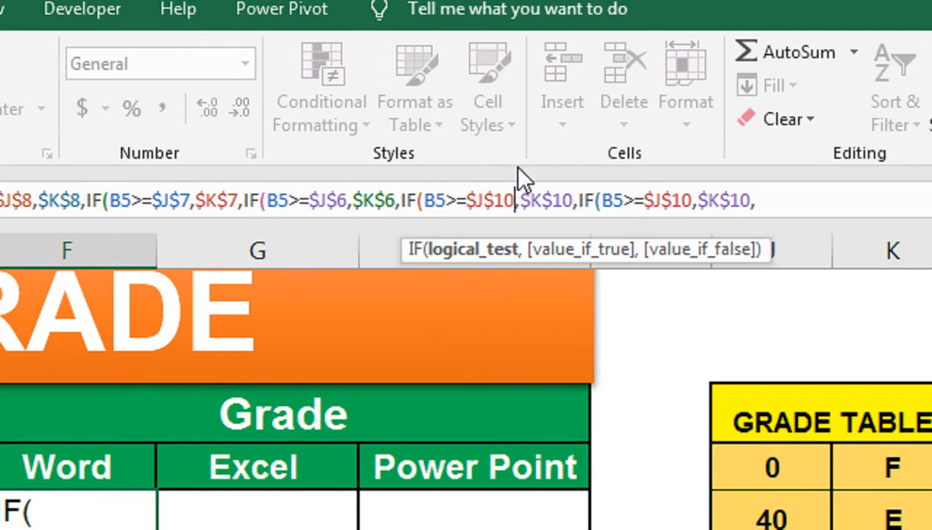
{"action": "key", "text": "BackSpace"}
{"action": "key", "text": "BackSpace"}
{"action": "type", "text": "5"}
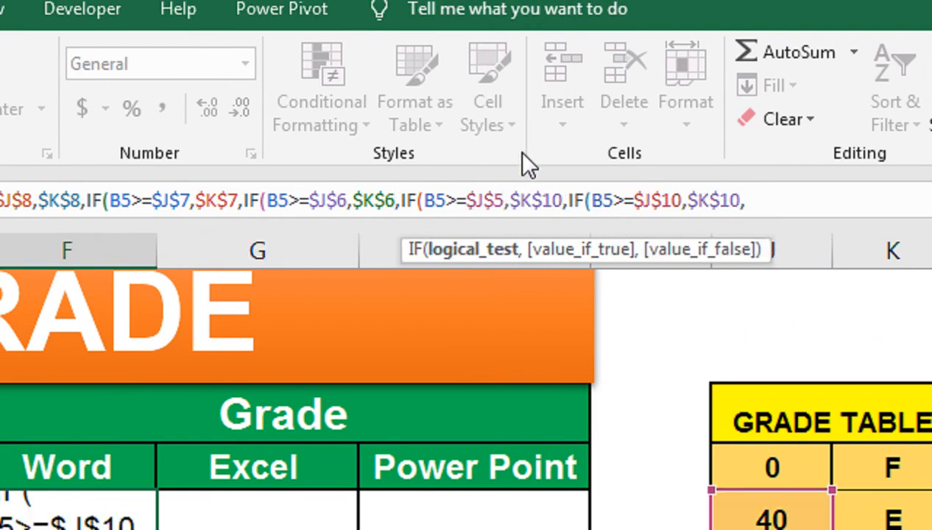
{"action": "left_click", "coordinate": [563, 201]}
{"action": "key", "text": "BackSpace"}
{"action": "key", "text": "BackSpace"}
{"action": "type", "text": "5"}
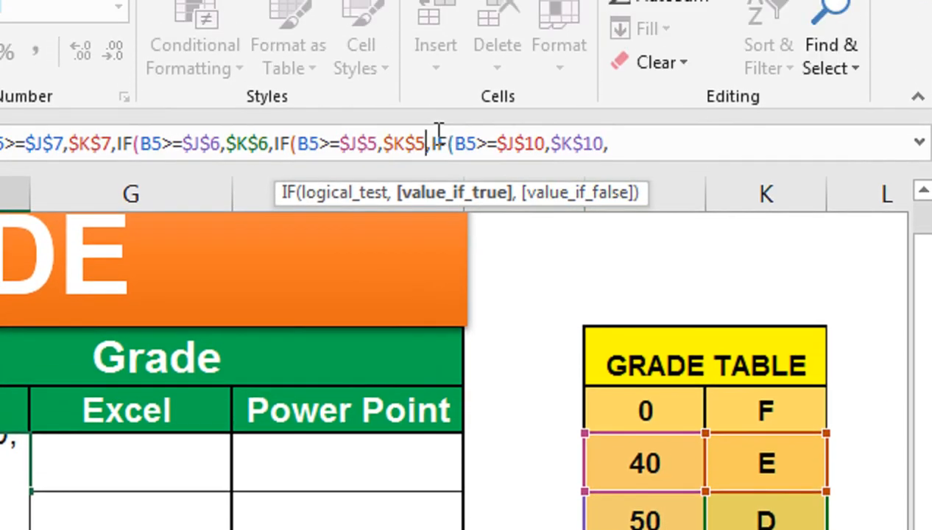
Replace the leftover seventh IF segment with the absolute reference $K$4, then close all six parentheses and enter the formula
{"action": "left_click_drag", "start_coordinate": [433, 142], "coordinate": [662, 149]}
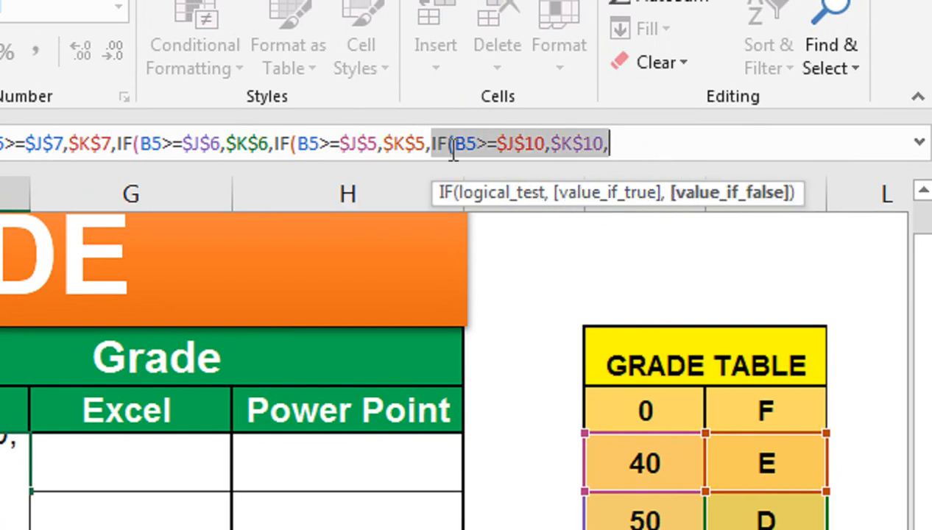
{"action": "left_click", "coordinate": [734, 398]}
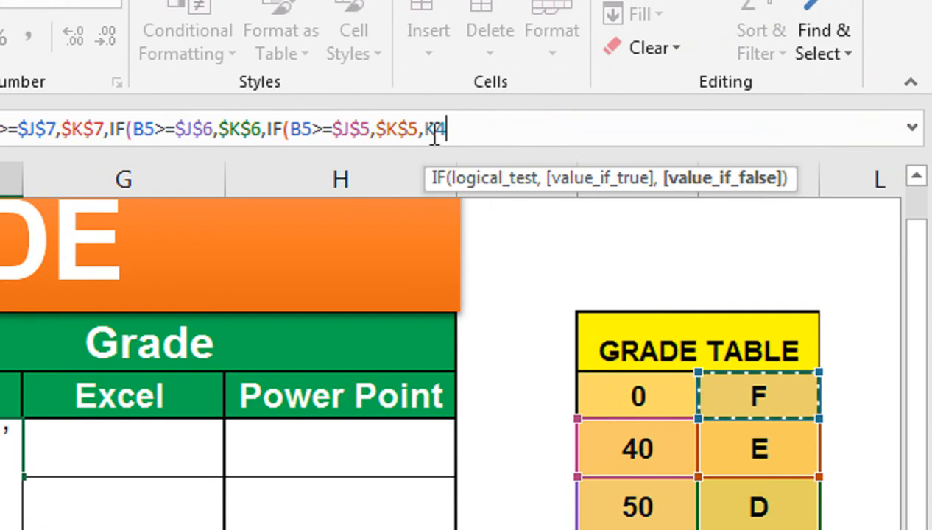
{"action": "key", "text": "F4"}
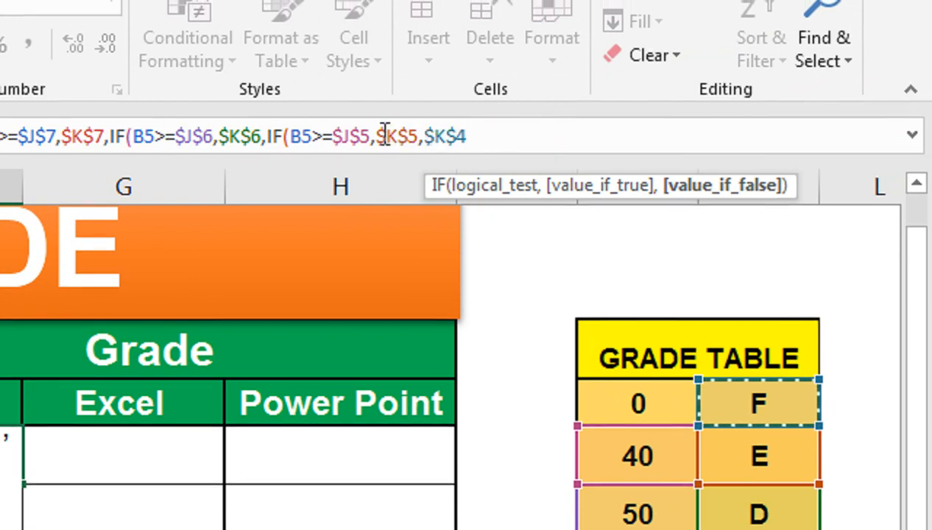
{"action": "type", "text": "))))"}
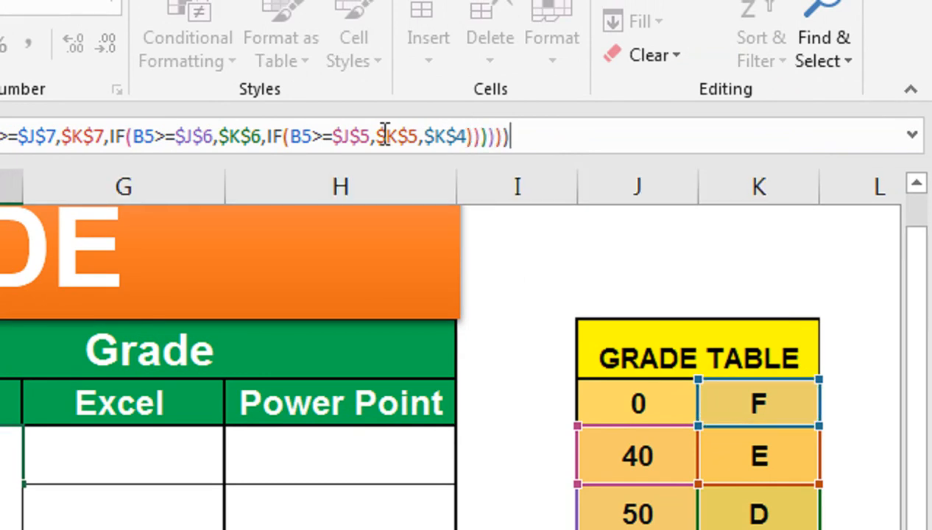
{"action": "key", "text": "Return"}
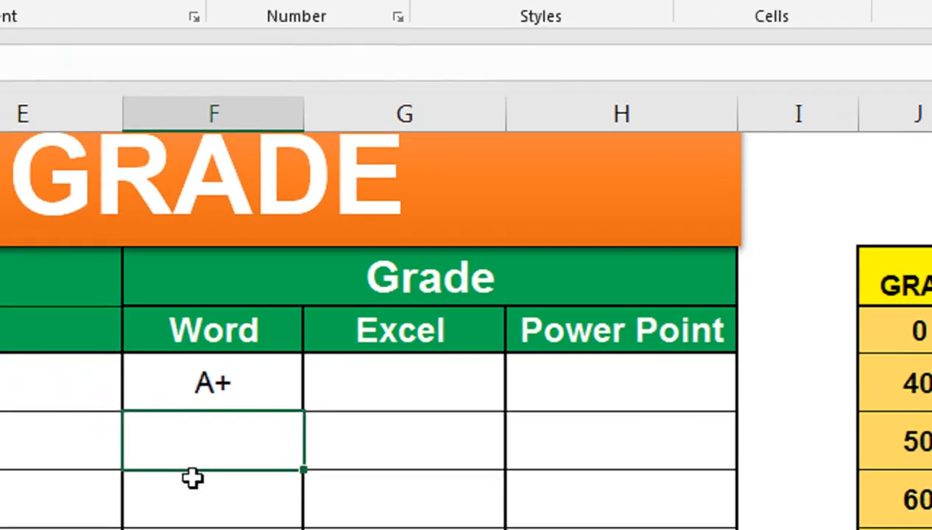
Fill the nested IF formula from F5 down to row 11 and across the Excel and Power Point grade columns
{"action": "left_click", "coordinate": [4, 477]}
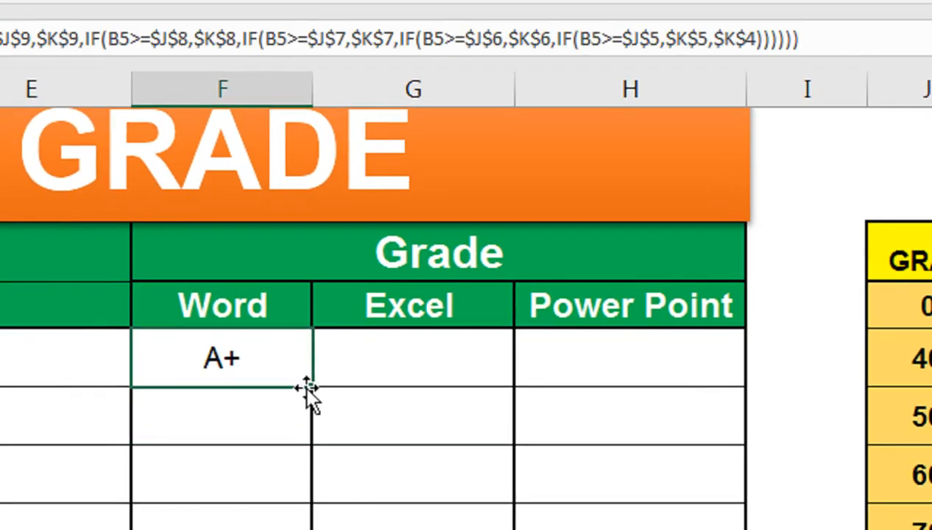
{"action": "left_click_drag", "start_coordinate": [310, 385], "coordinate": [300, 529]}
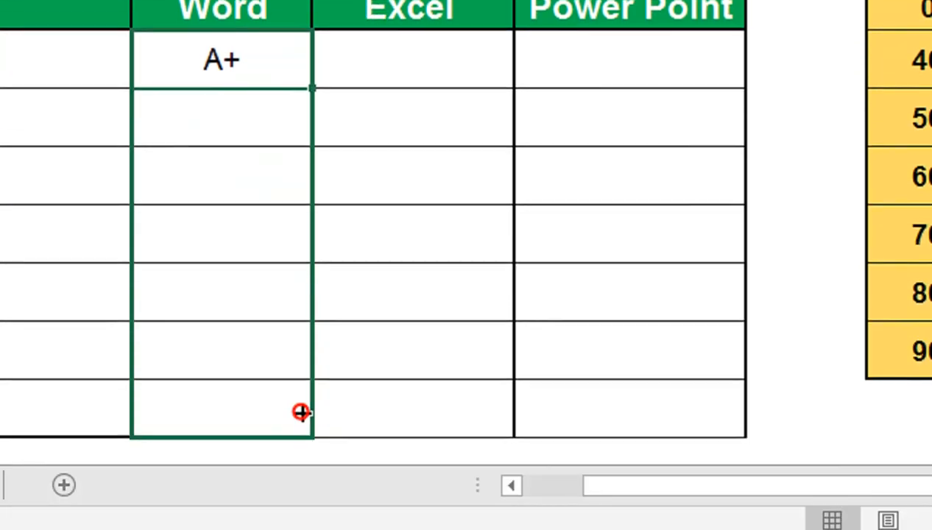
{"action": "left_click_drag", "start_coordinate": [301, 412], "coordinate": [301, 410]}
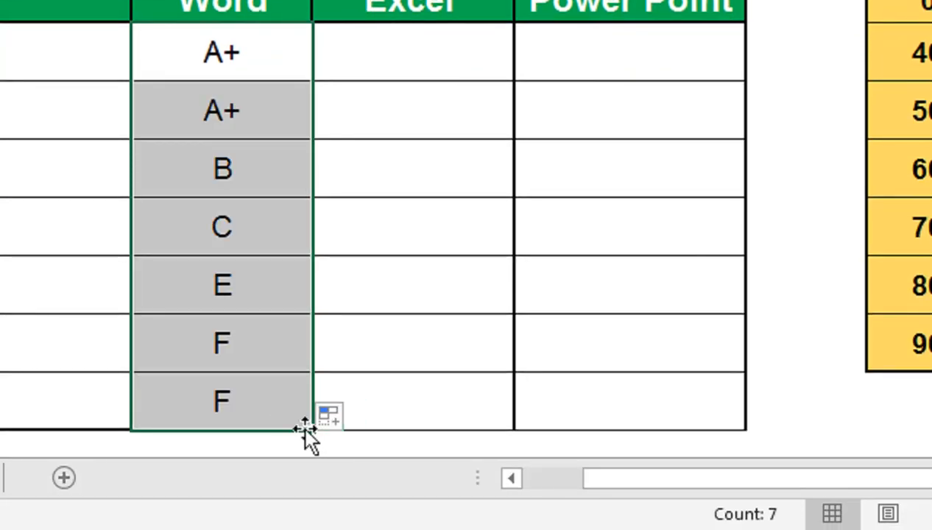
{"action": "left_click_drag", "start_coordinate": [311, 430], "coordinate": [663, 419]}
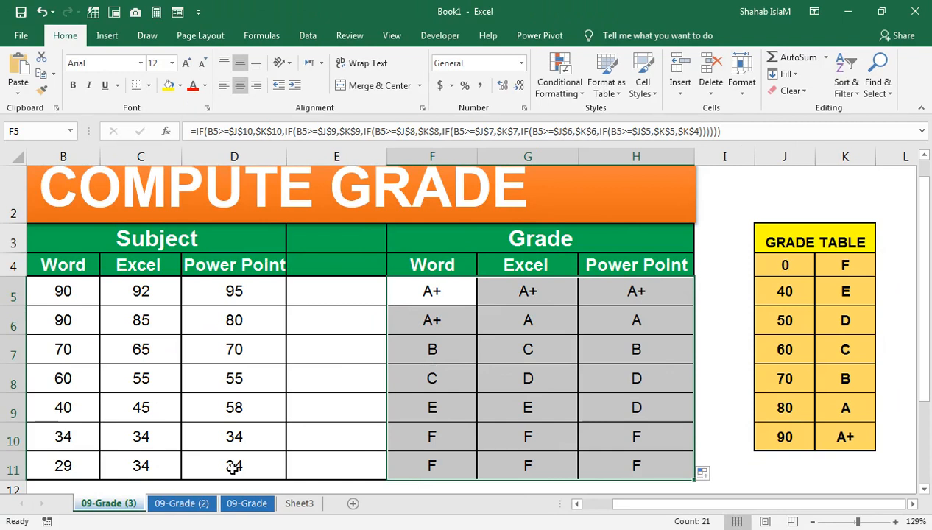
Compare the VLOOKUP grade formulas on sheet 09-Grade (2) with the nested IF formulas on sheet 09-Grade (3)
{"action": "left_click", "coordinate": [177, 504]}
{"action": "left_click", "coordinate": [539, 352]}
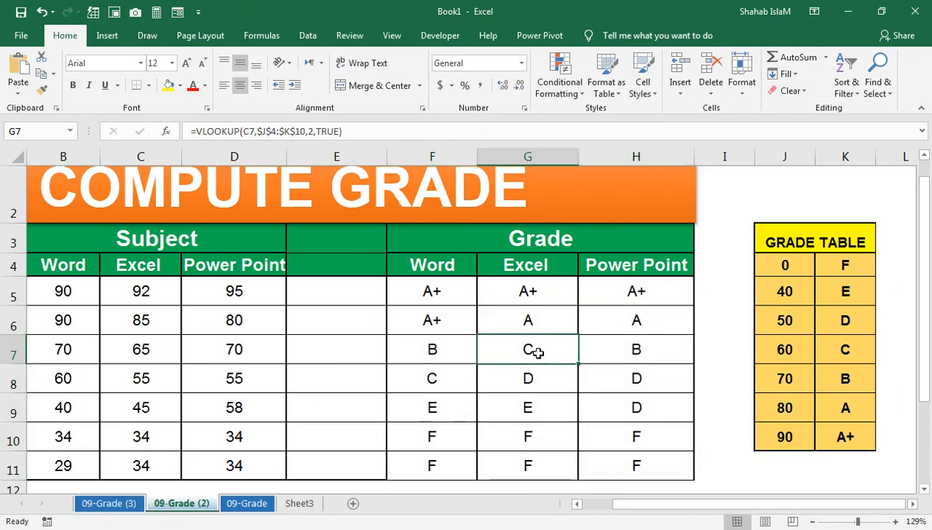
{"action": "left_click", "coordinate": [460, 301]}
{"action": "double_click", "coordinate": [459, 300]}
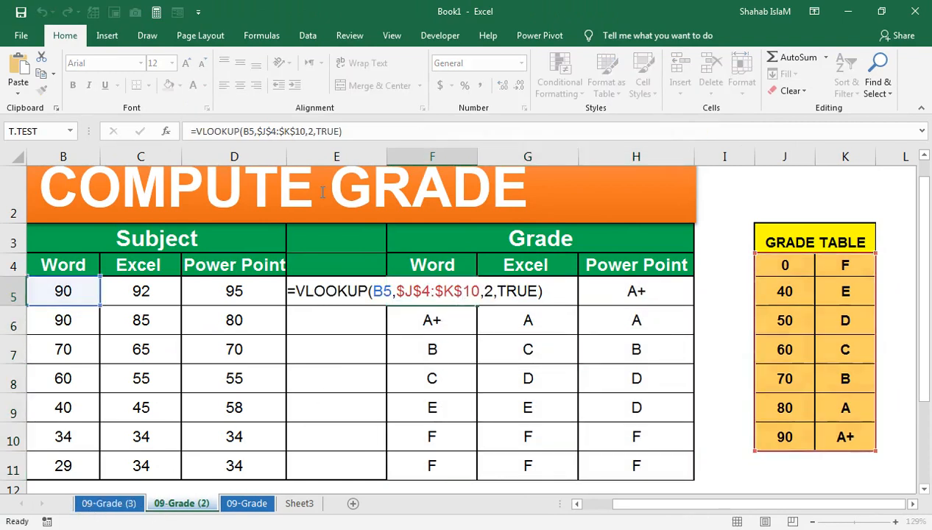
{"action": "key", "text": "Return"}
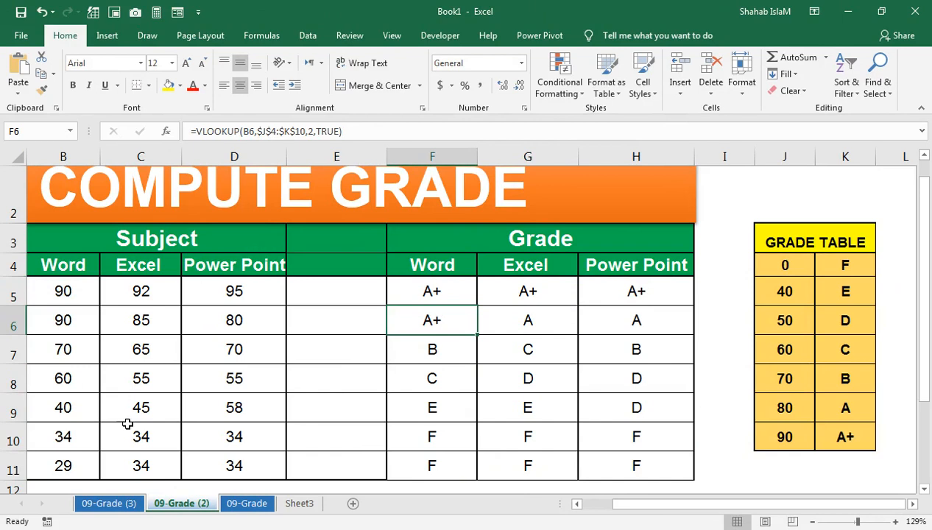
{"action": "left_click", "coordinate": [124, 503]}
{"action": "left_click", "coordinate": [437, 318]}
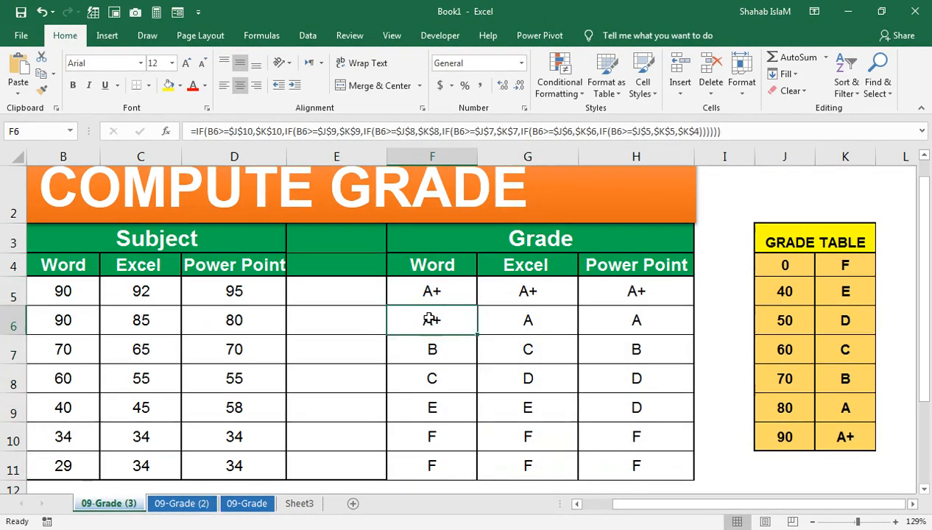
{"action": "left_click", "coordinate": [433, 291]}
{"action": "double_click", "coordinate": [433, 290]}
{"action": "key", "text": "Return"}
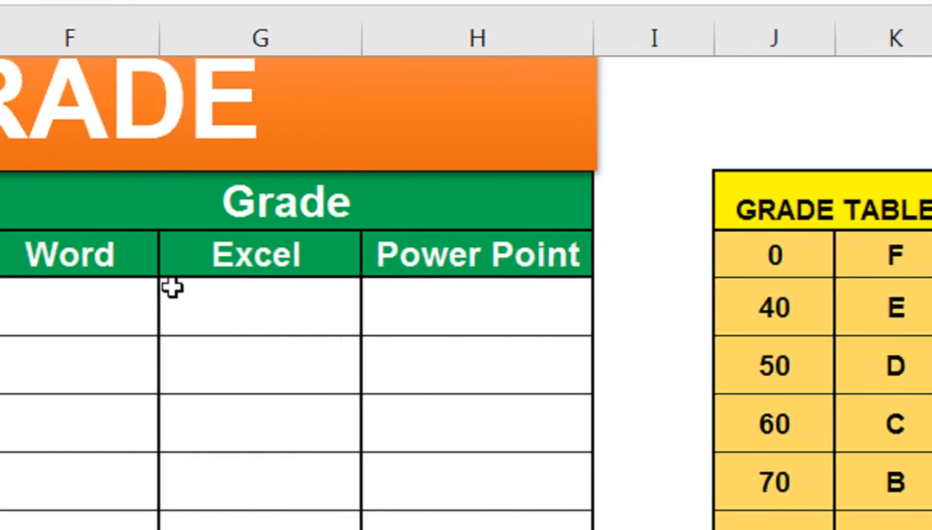
On the sheet with empty grade cells, start a LOOKUP formula in F5 with B5 as the lookup value
{"action": "left_click", "coordinate": [766, 295]}
{"action": "type", "text": "=LO"}
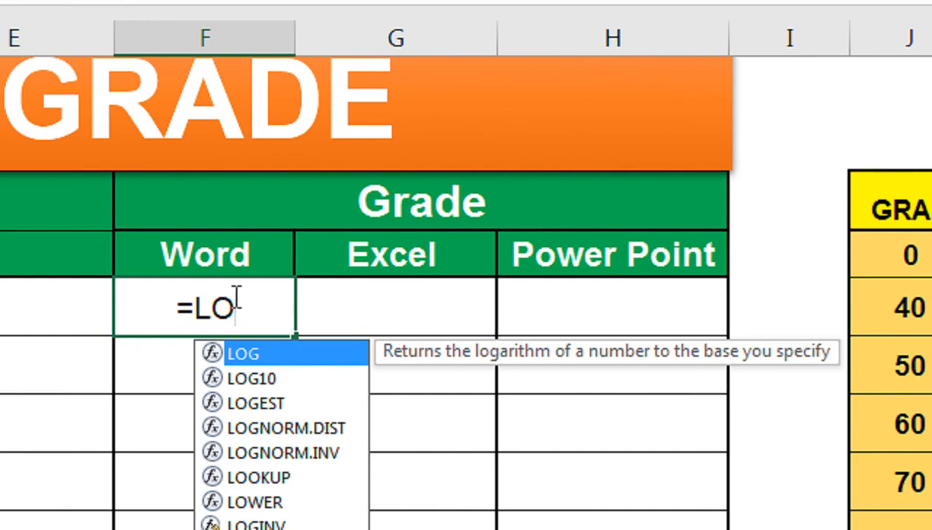
{"action": "type", "text": "O"}
{"action": "key", "text": "Tab"}
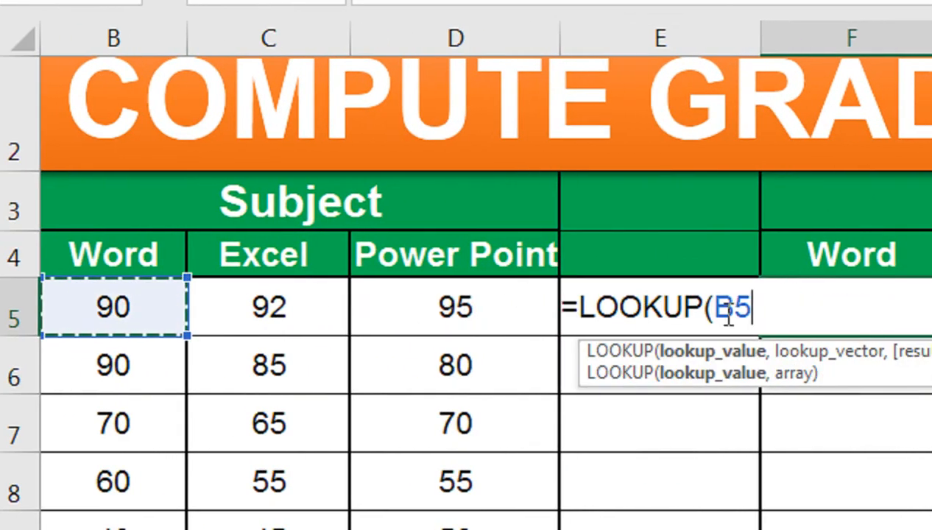
{"action": "type", "text": ","}
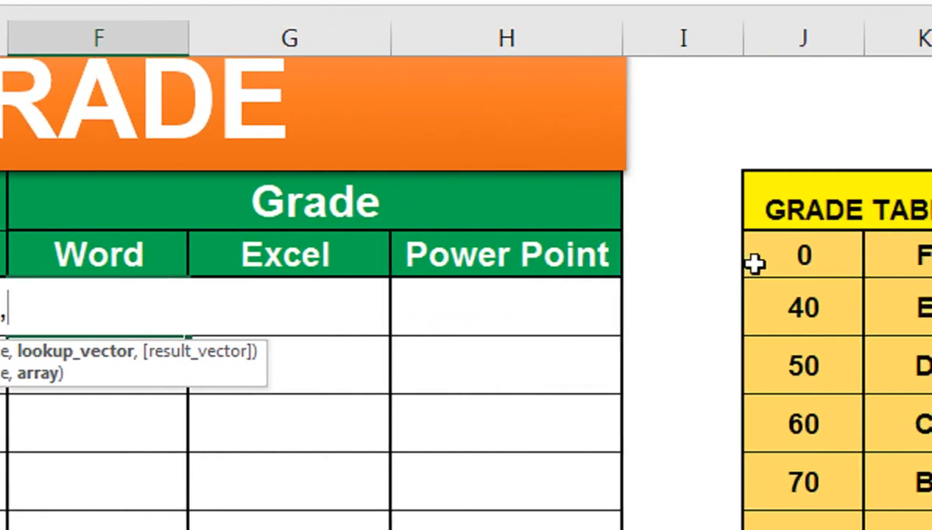
Set the LOOKUP's lookup vector to $J$4:$J$10 and its result vector to $K$4:$K$10, closing the parenthesis
{"action": "left_click_drag", "start_coordinate": [777, 259], "coordinate": [701, 412]}
{"action": "left_click_drag", "start_coordinate": [699, 403], "coordinate": [712, 7]}
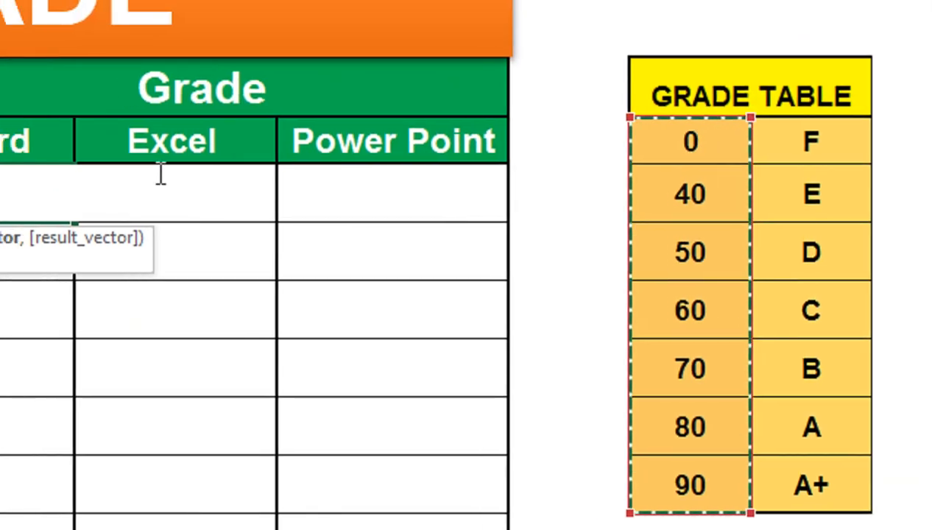
{"action": "key", "text": "F4"}
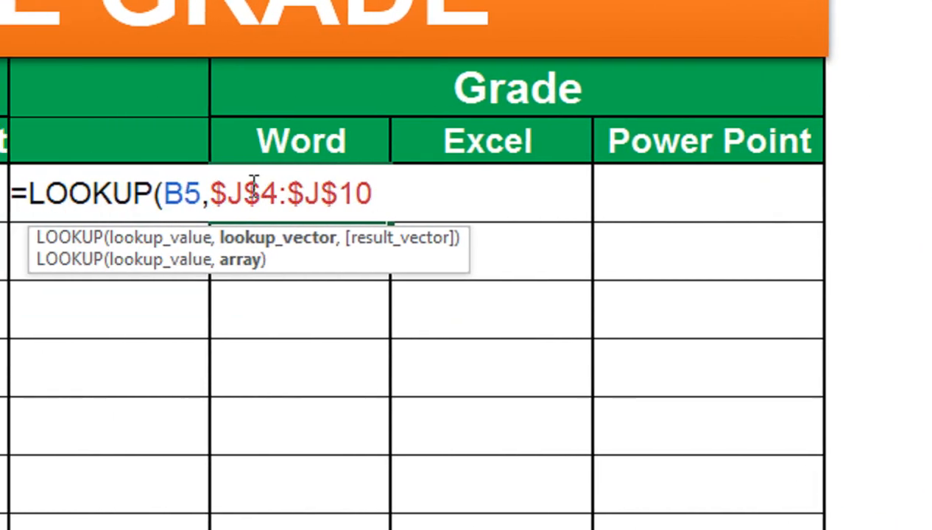
{"action": "type", "text": ","}
{"action": "left_click_drag", "start_coordinate": [759, 133], "coordinate": [699, 408]}
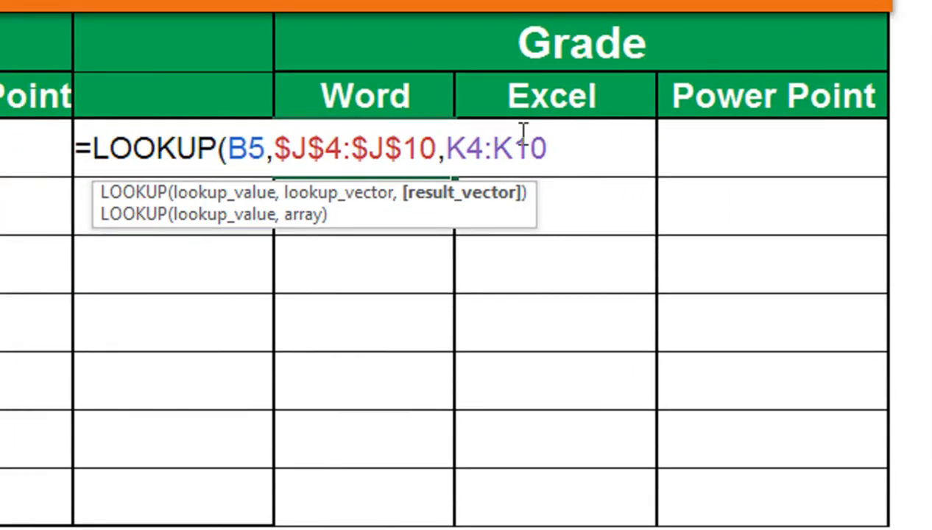
{"action": "key", "text": "F4"}
{"action": "type", "text": ")"}
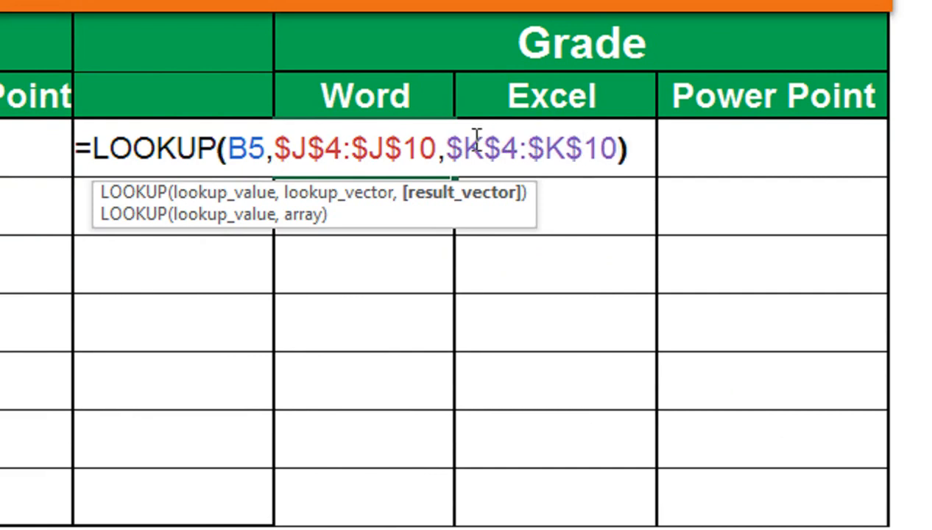
Enter the LOOKUP formula in F5 and fill it down to row 11 and across the Excel and Power Point grade columns
{"action": "key", "text": "Return"}
{"action": "left_click", "coordinate": [429, 150]}
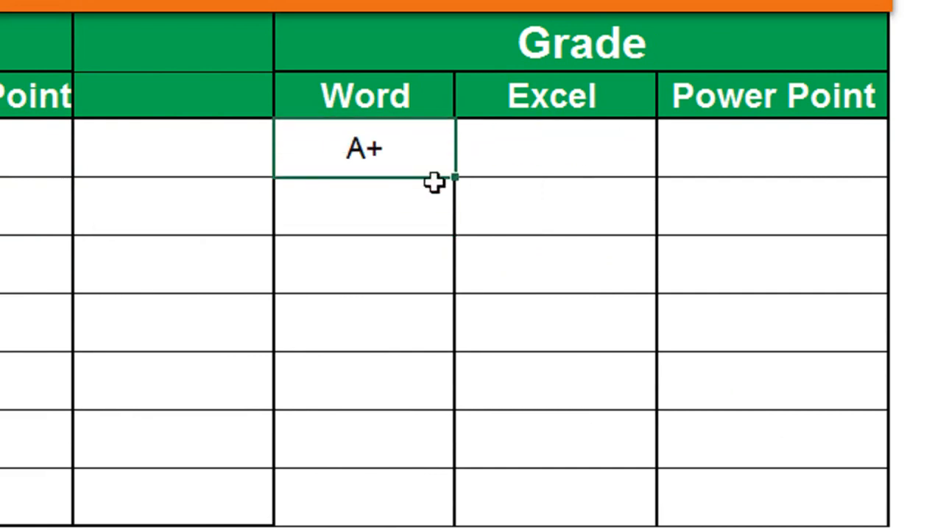
{"action": "left_click_drag", "start_coordinate": [452, 178], "coordinate": [472, 529]}
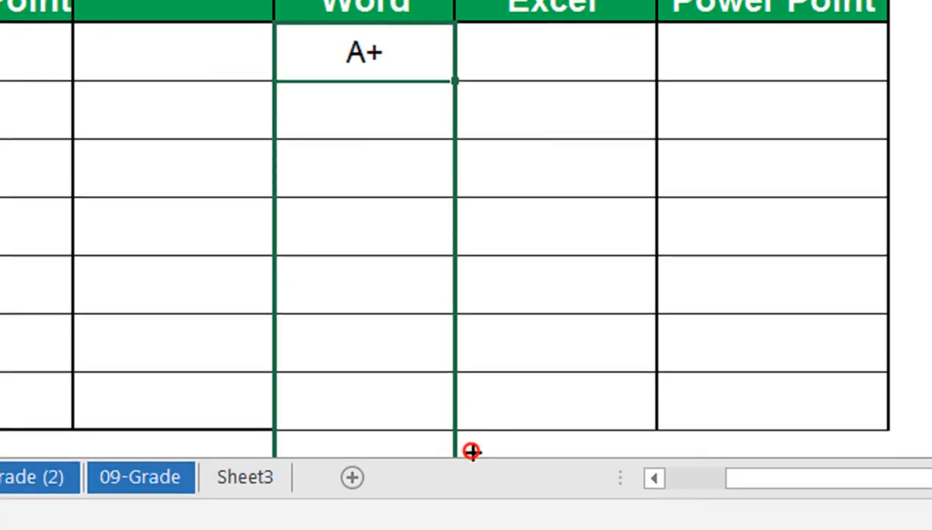
{"action": "left_click_drag", "start_coordinate": [472, 451], "coordinate": [737, 412]}
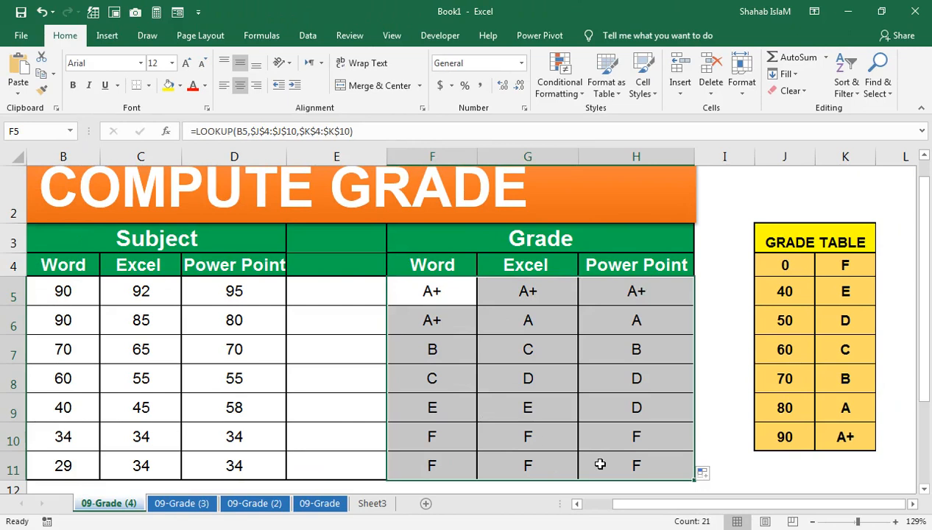
{"action": "left_click_drag", "start_coordinate": [600, 464], "coordinate": [4, 159]}
Merge and center the empty cells E5:E11 between the marks and grades, and enter RESULT in the merged cell
{"action": "left_click_drag", "start_coordinate": [477, 304], "coordinate": [506, 413]}
{"action": "left_click", "coordinate": [372, 88]}
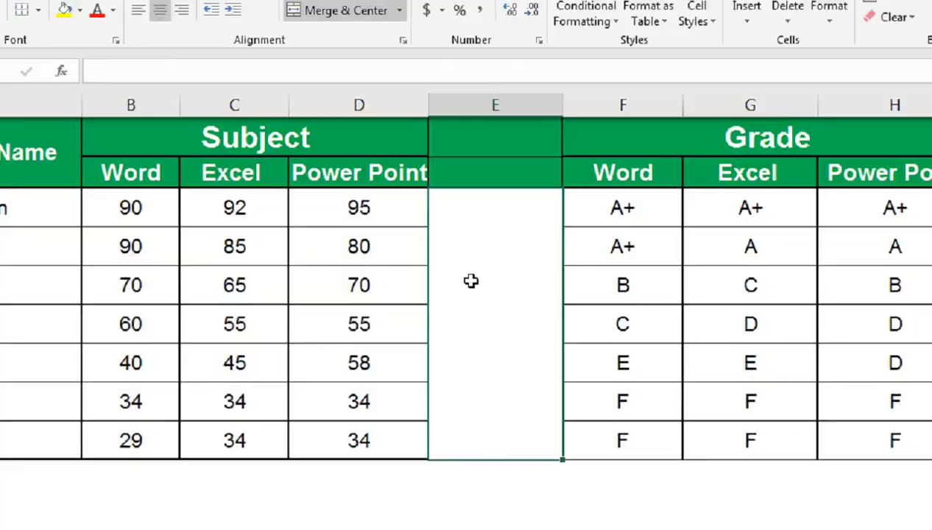
{"action": "type", "text": "RESULT"}
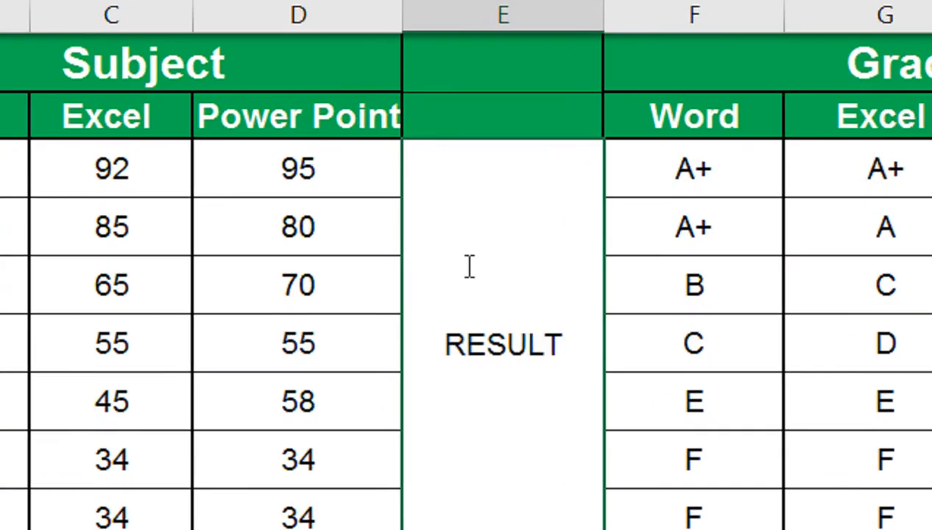
{"action": "key", "text": "Return"}
{"action": "left_click", "coordinate": [467, 265]}
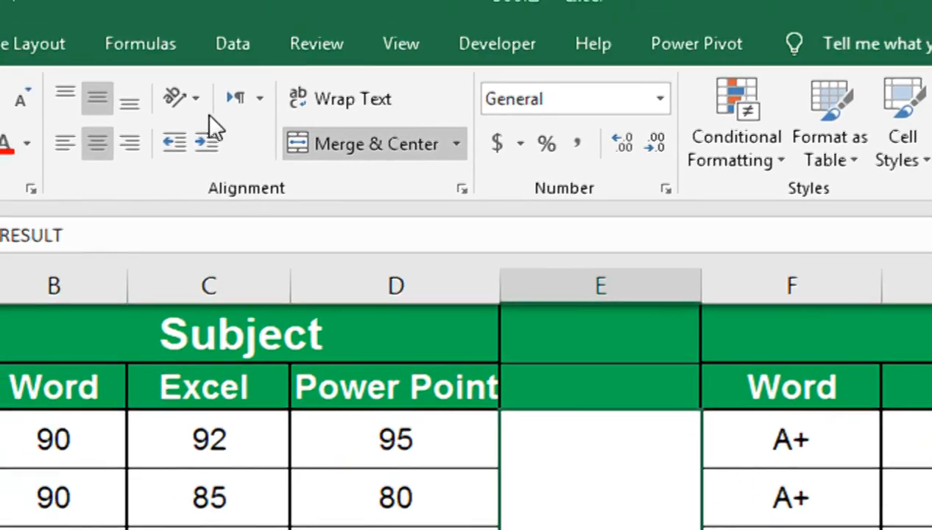
Rotate the RESULT text upward and format it bold, red and at font size 36
{"action": "left_click", "coordinate": [188, 99]}
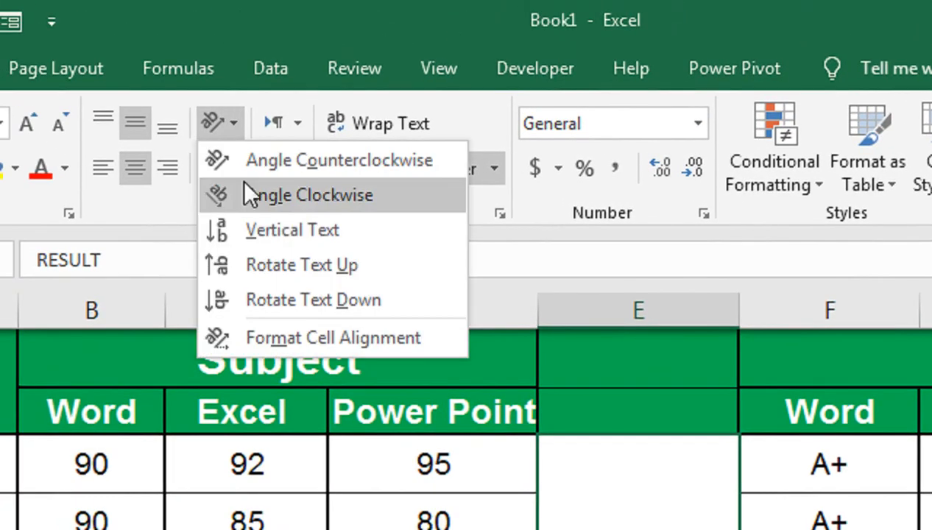
{"action": "left_click", "coordinate": [245, 230]}
{"action": "left_click", "coordinate": [146, 170]}
{"action": "left_click", "coordinate": [371, 127]}
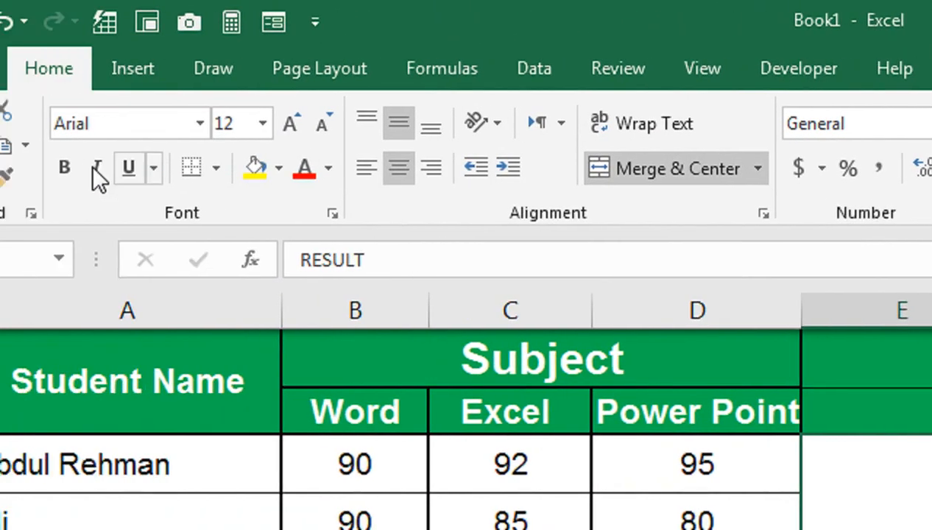
{"action": "left_click", "coordinate": [371, 128]}
{"action": "left_click", "coordinate": [371, 128]}
{"action": "left_click", "coordinate": [371, 128]}
{"action": "left_click", "coordinate": [371, 128]}
{"action": "left_click", "coordinate": [371, 128]}
{"action": "left_click", "coordinate": [371, 128]}
{"action": "left_click", "coordinate": [371, 128]}
{"action": "left_click", "coordinate": [371, 128]}
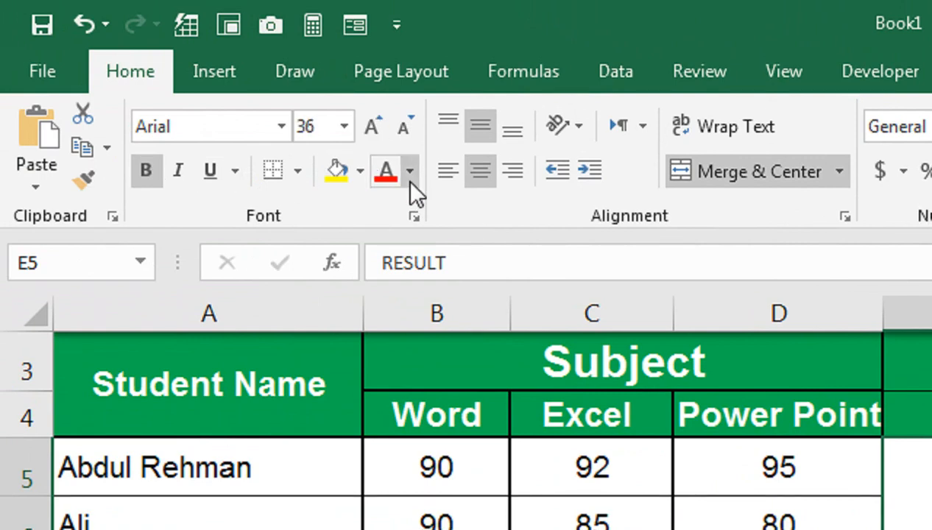
{"action": "left_click", "coordinate": [603, 498]}
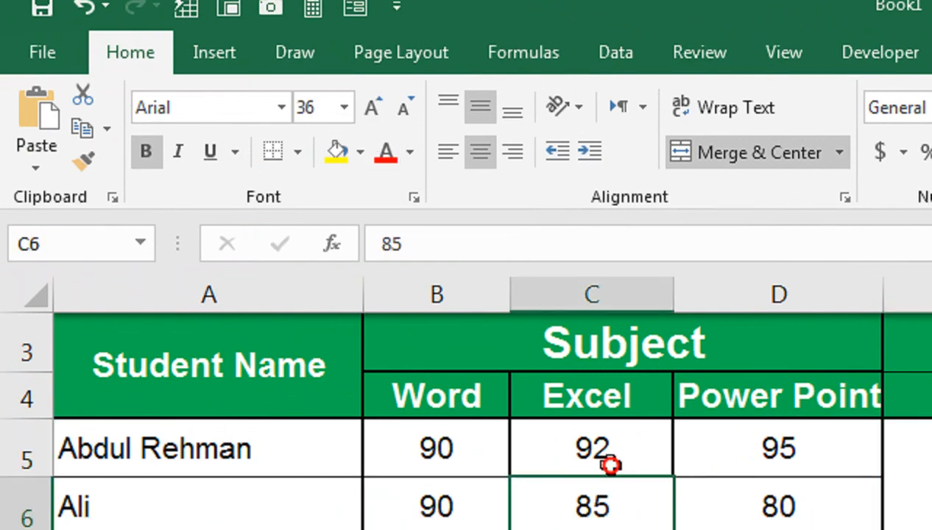
{"action": "left_click_drag", "start_coordinate": [610, 466], "coordinate": [606, 360]}
Try to merge and center the header cell E4 with the merged RESULT cell below it
{"action": "left_click", "coordinate": [659, 446]}
{"action": "left_click", "coordinate": [699, 306]}
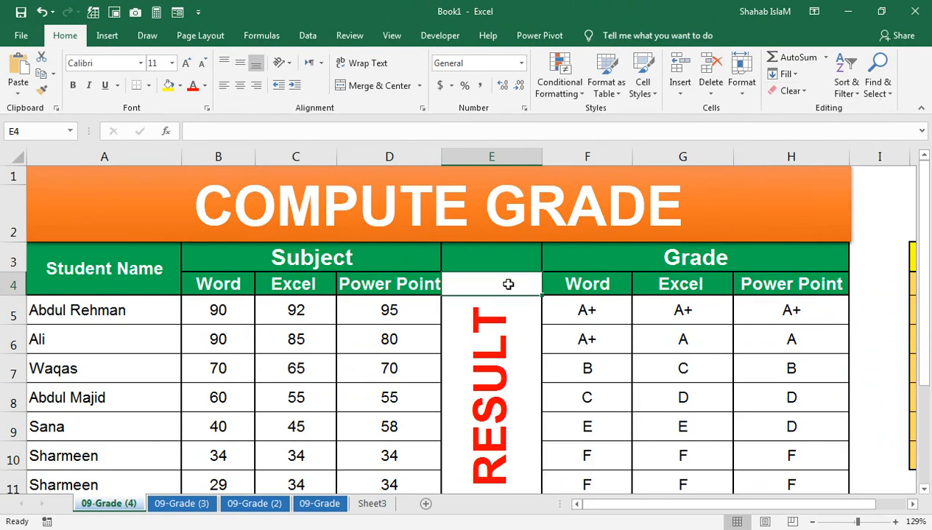
{"action": "left_click_drag", "start_coordinate": [486, 280], "coordinate": [483, 380]}
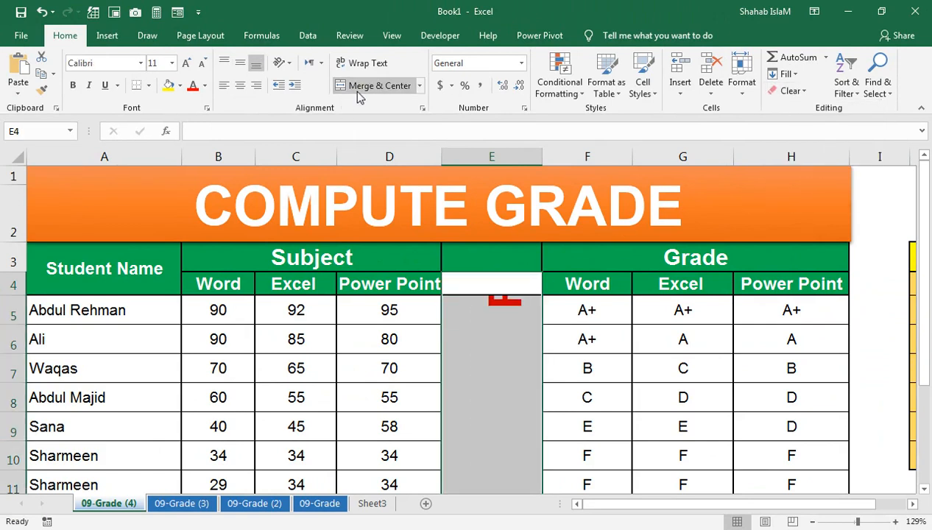
{"action": "left_click", "coordinate": [353, 86]}
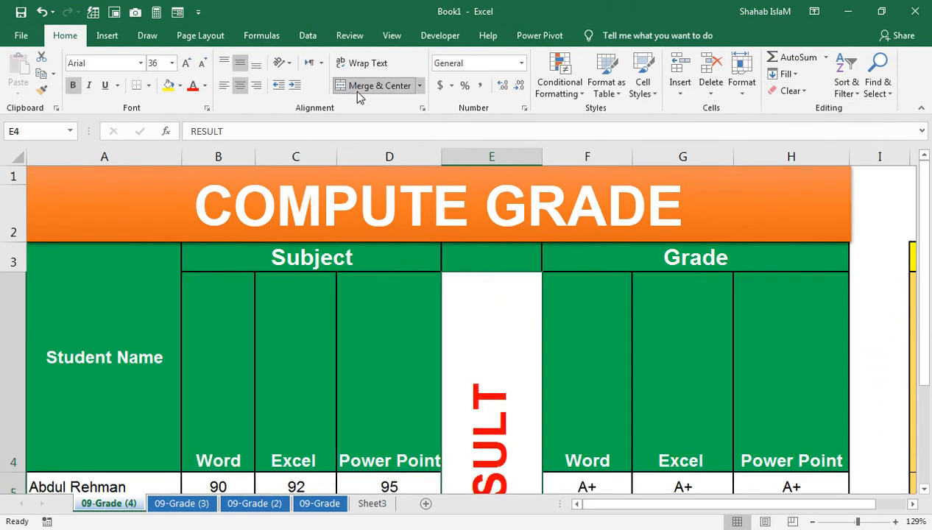
Undo the merge of E4 with the RESULT cell and restore E4's green header formatting
{"action": "key", "text": "ctrl+z"}
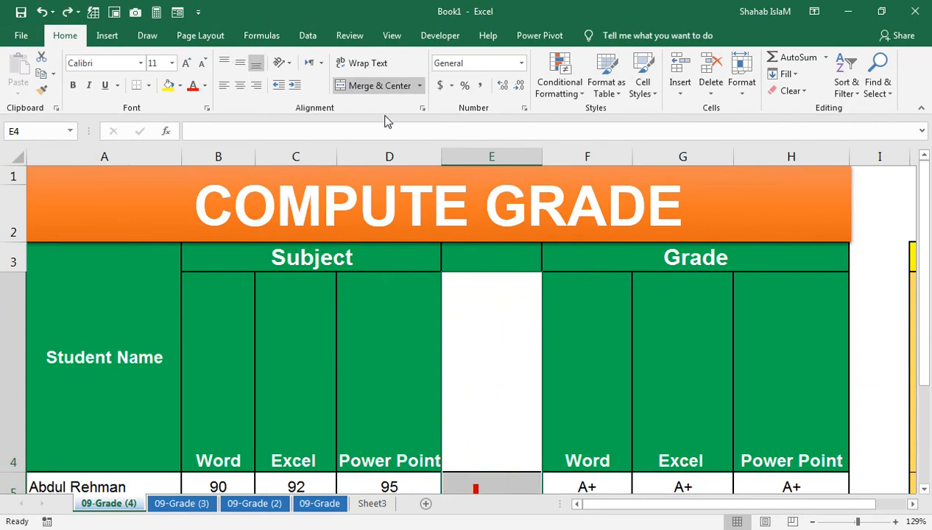
{"action": "key", "text": "ctrl+z"}
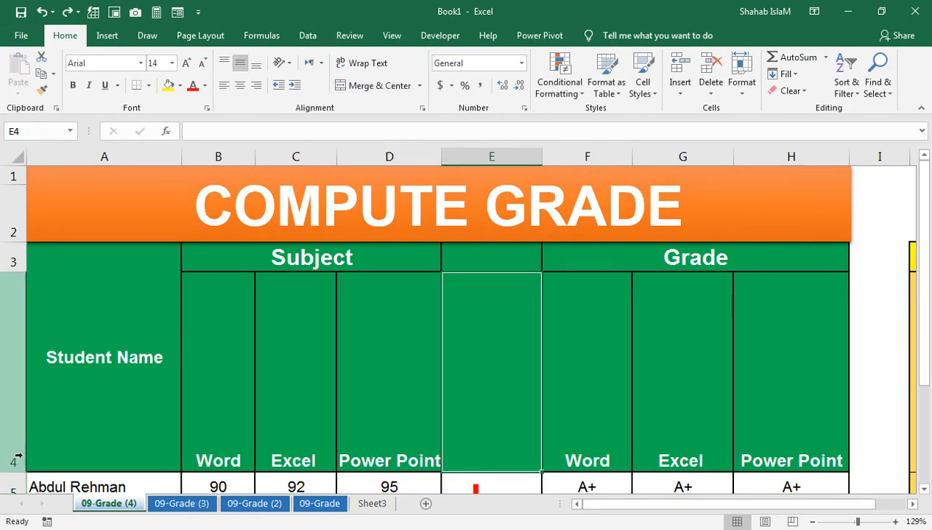
{"action": "key", "text": "ctrl+y"}
{"action": "key", "text": "ctrl+y"}
{"action": "left_click", "coordinate": [458, 330]}
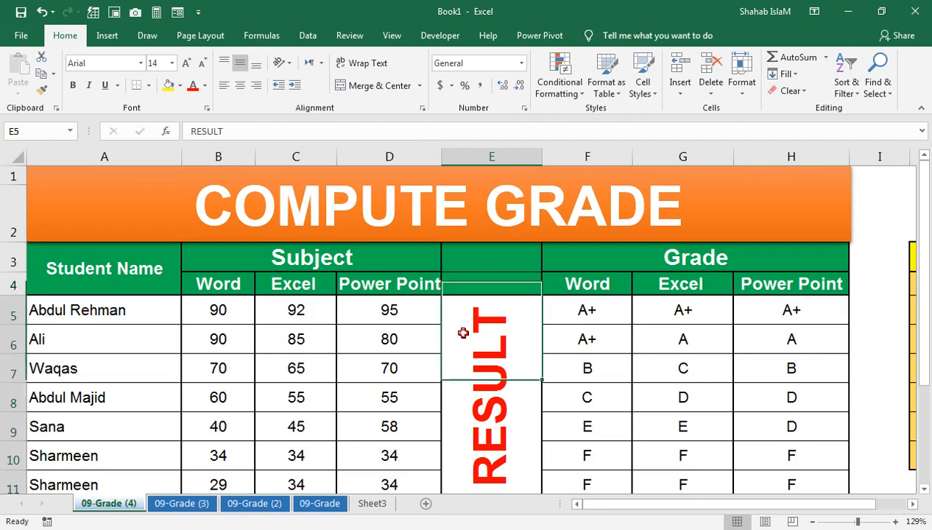
{"action": "left_click", "coordinate": [566, 363]}
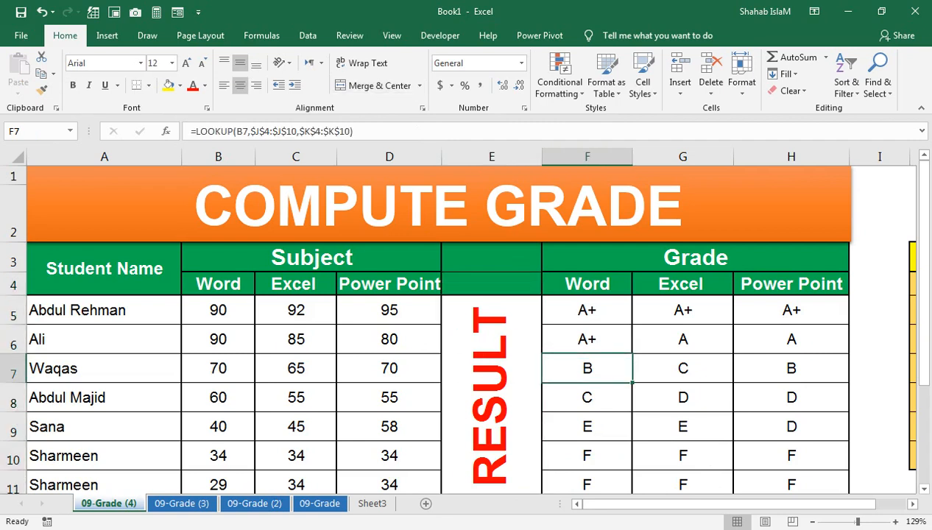